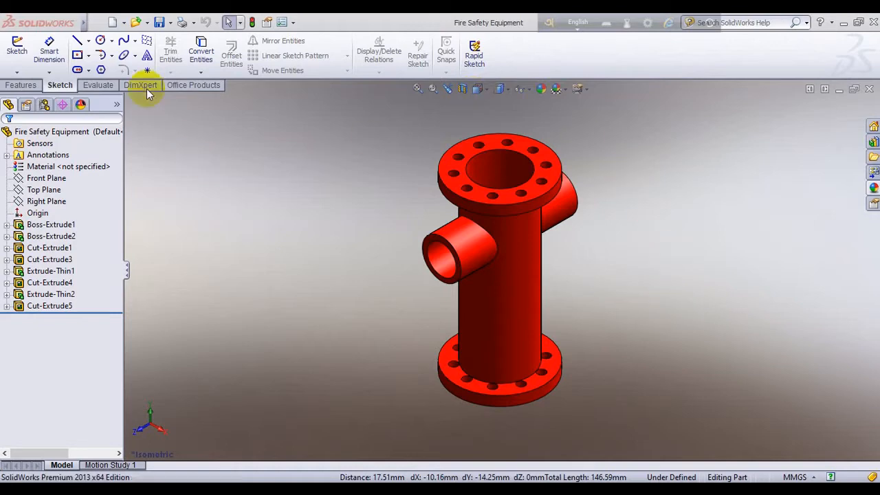
- Create a new part document and set its unit system to MMGS (millimeter, gram, second)
click(113, 24)
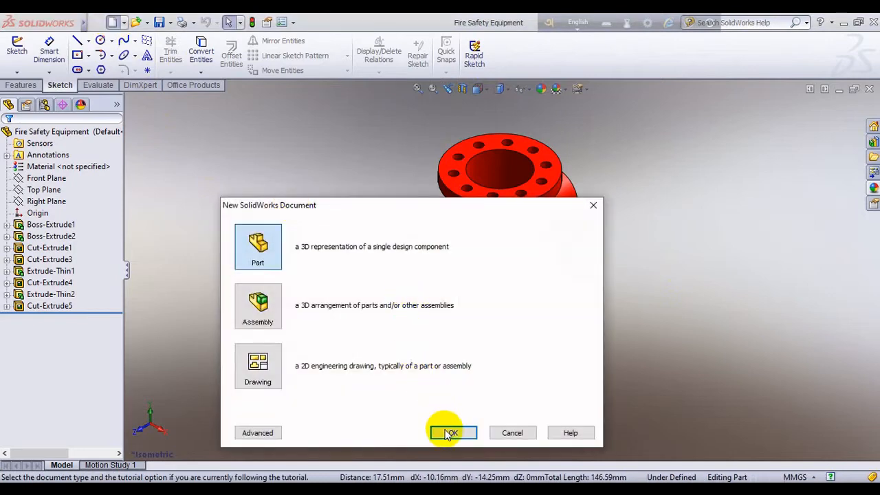
click(447, 432)
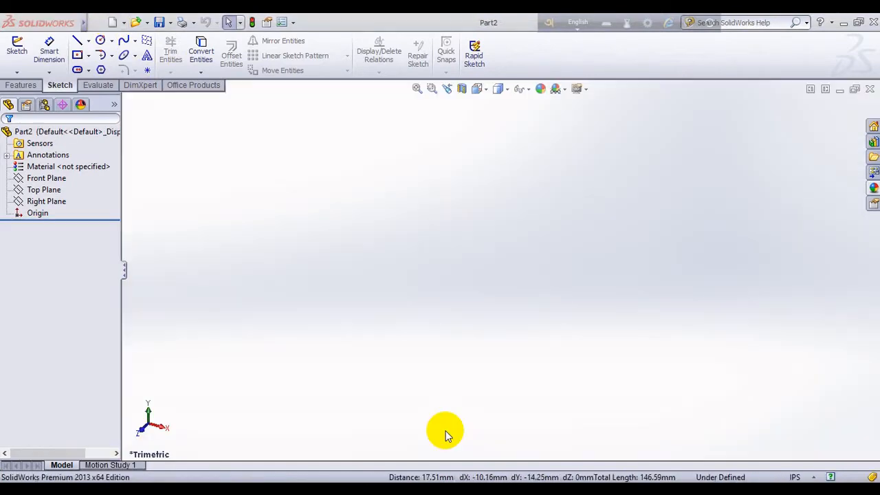
click(794, 477)
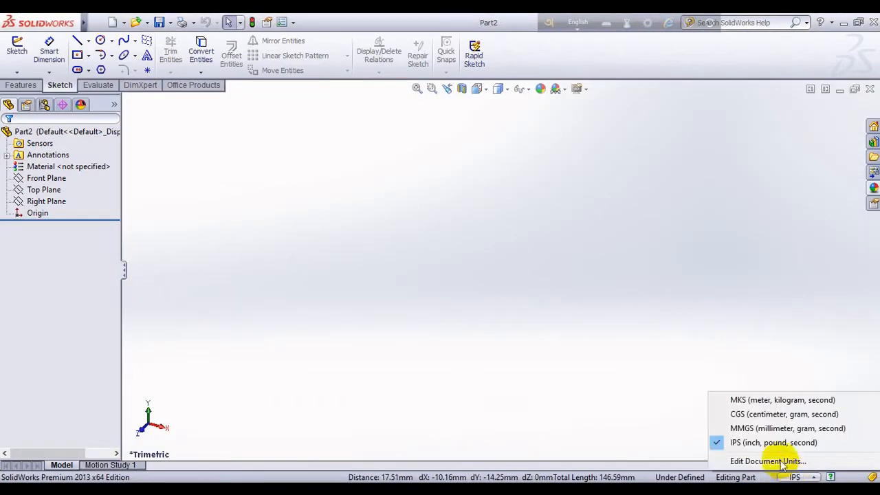
click(750, 433)
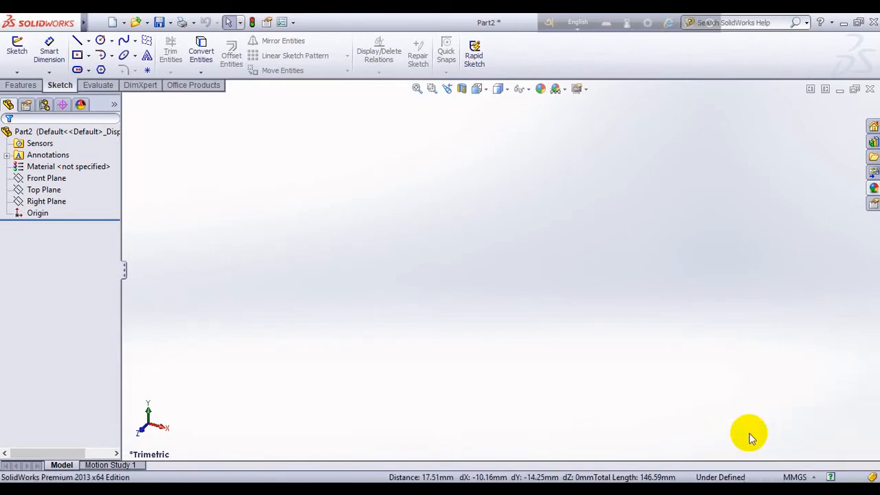
- Sketch a circle on the Top Plane centred on the origin, with a radius of about 41.6 mm
click(52, 195)
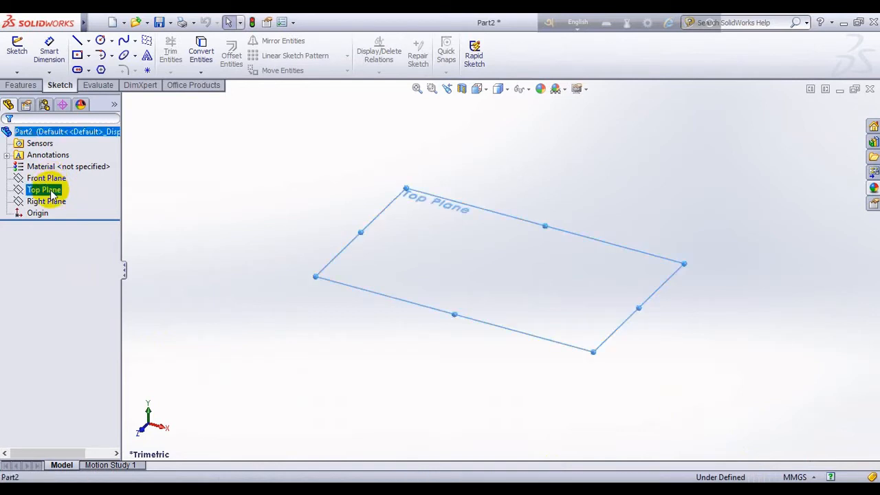
key(ctrl+8)
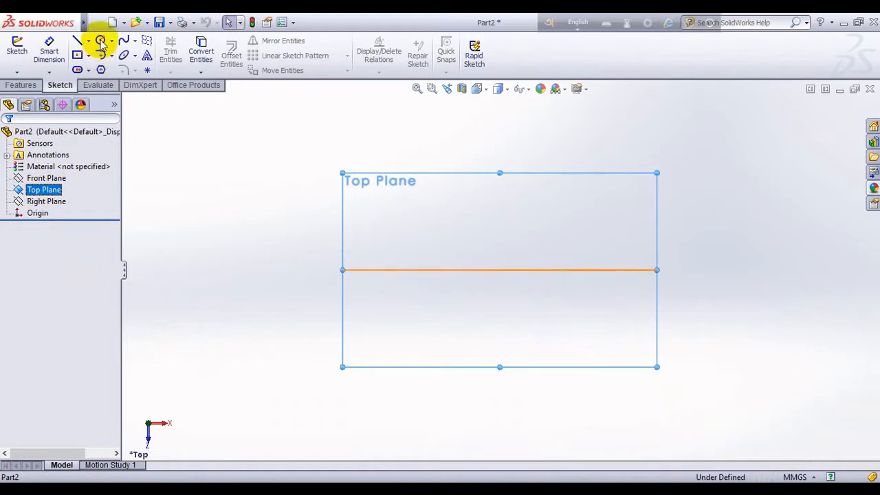
click(101, 43)
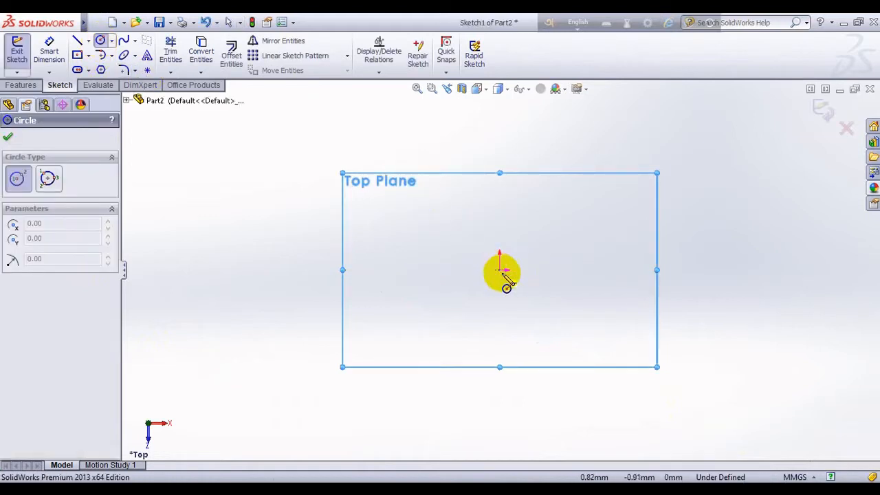
click(501, 271)
click(543, 336)
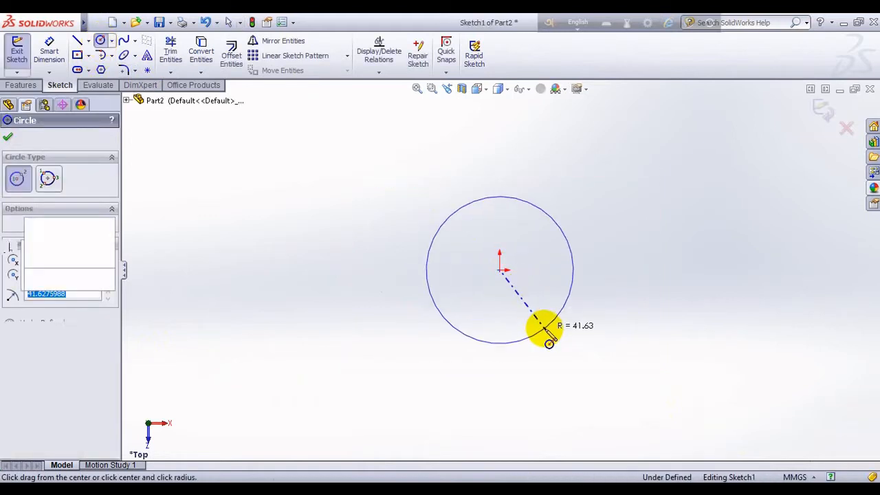
key(Escape)
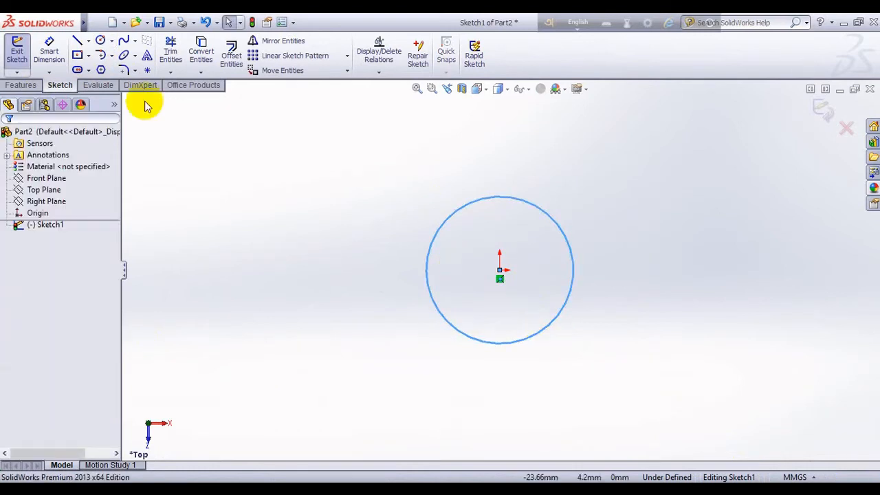
- Dimension the circle's diameter as 30 mm
click(49, 52)
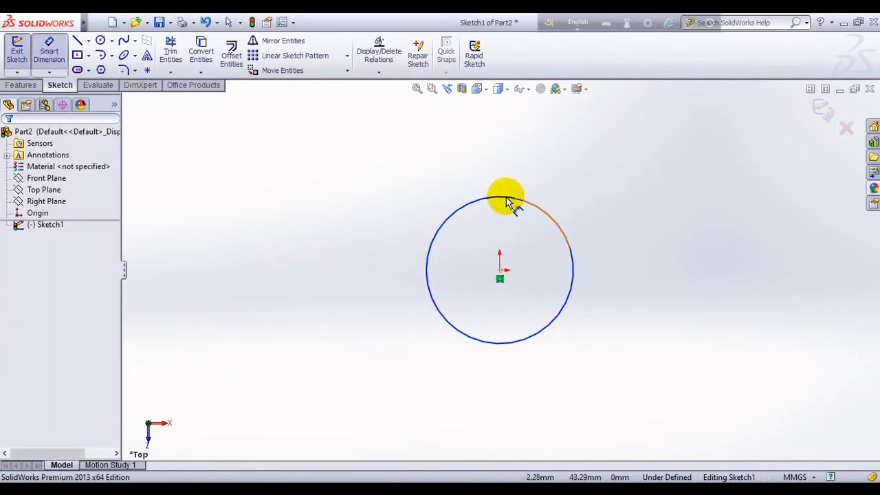
click(505, 197)
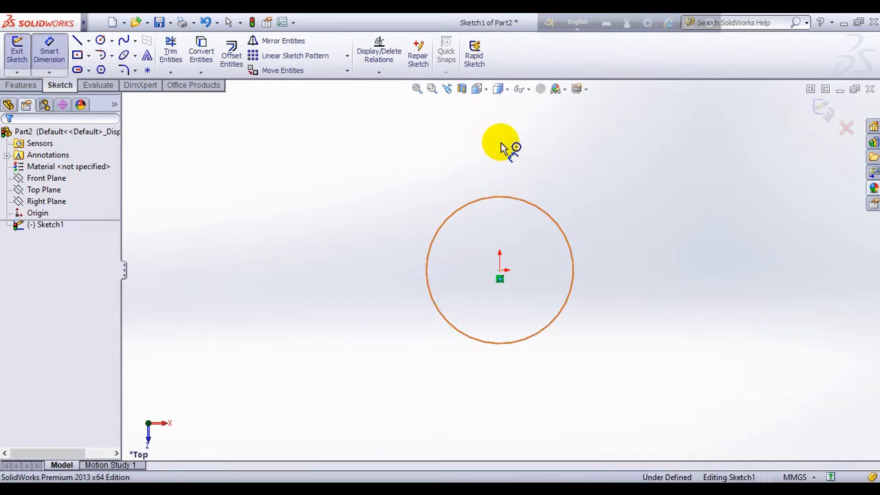
click(501, 143)
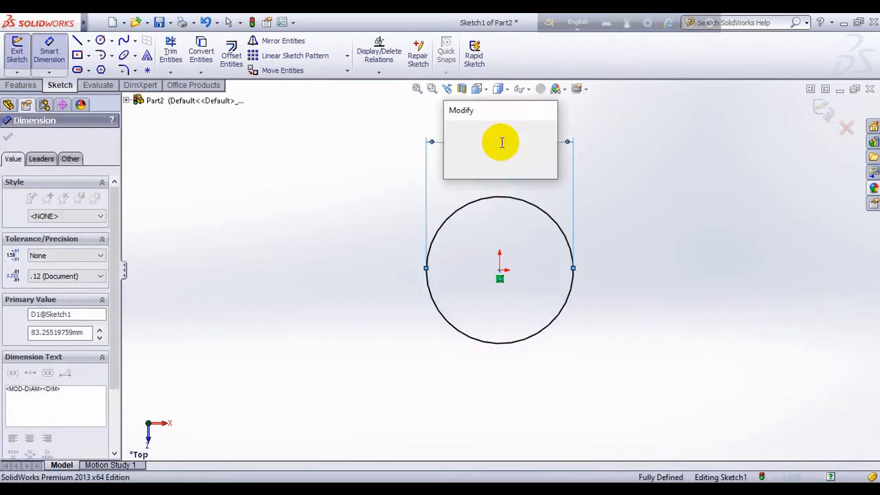
text(30)
key(Return)
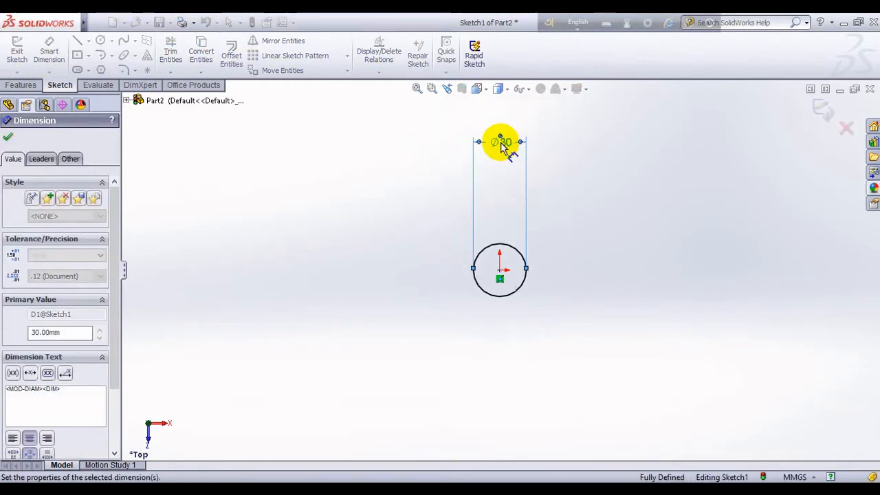
key(Escape)
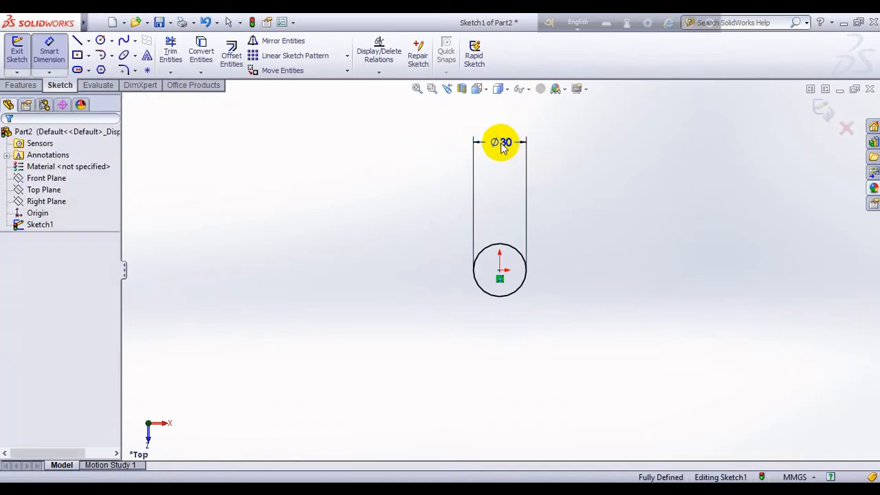
- Extrude the circle as a blind boss with a depth of 80 mm
click(33, 84)
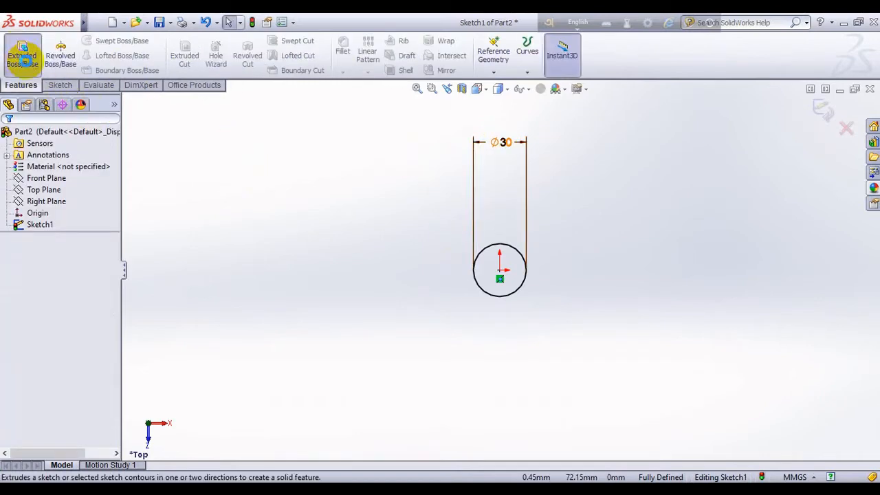
click(22, 58)
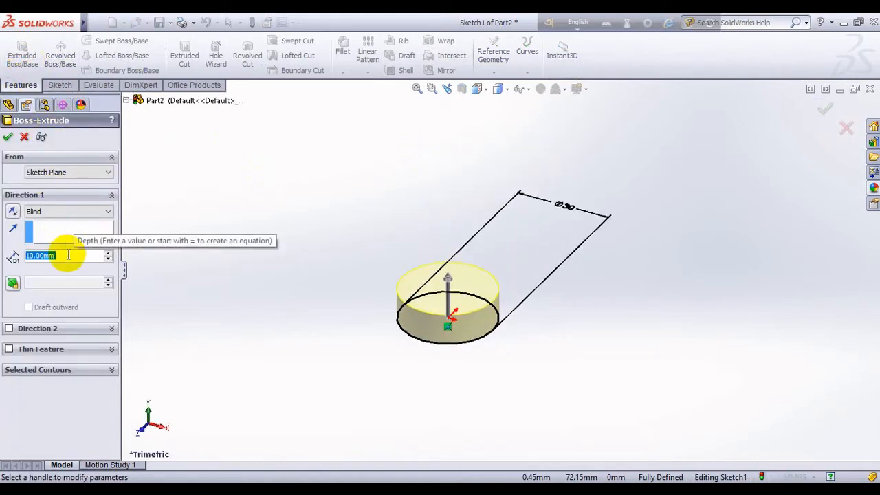
text(80)
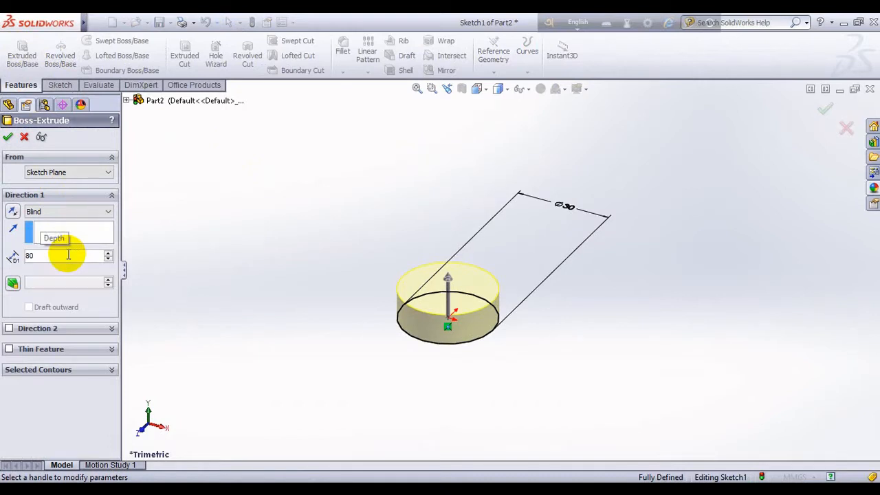
key(Return)
click(8, 137)
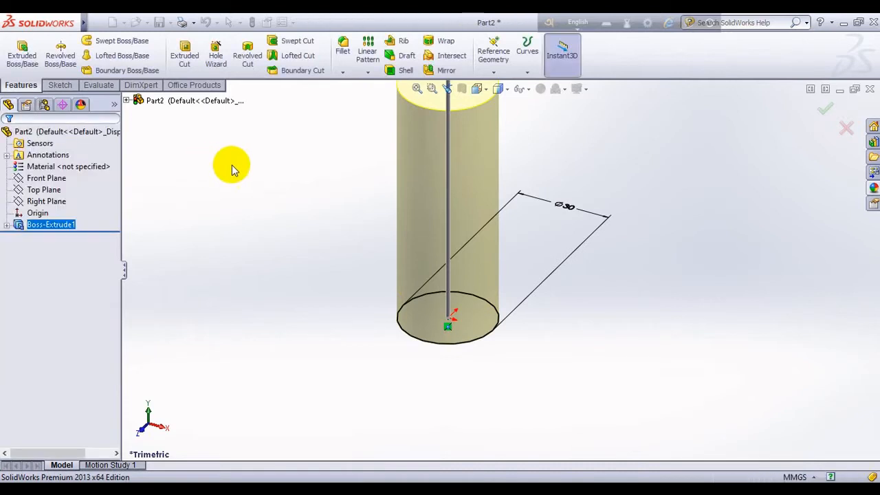
- Sketch a circle of about 9.2 mm radius on the Front Plane, centred about 64.5 mm directly above the origin
scroll(320, 154, up, 2)
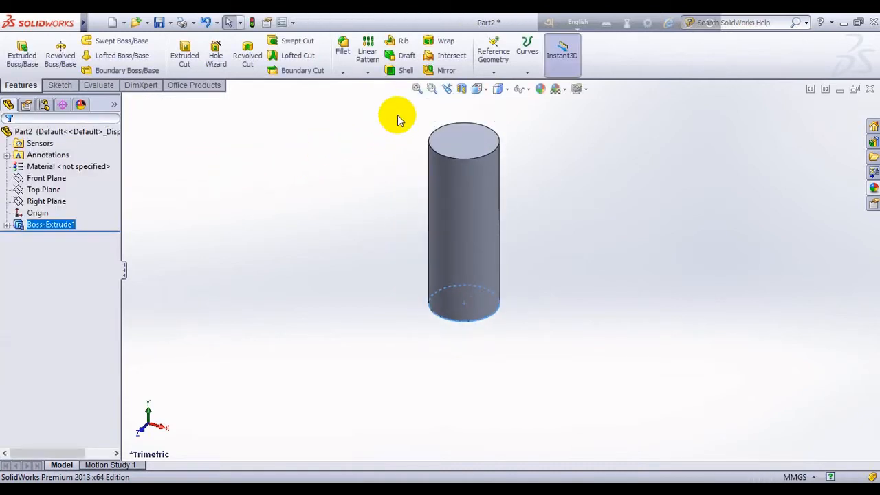
scroll(397, 115, up, 1)
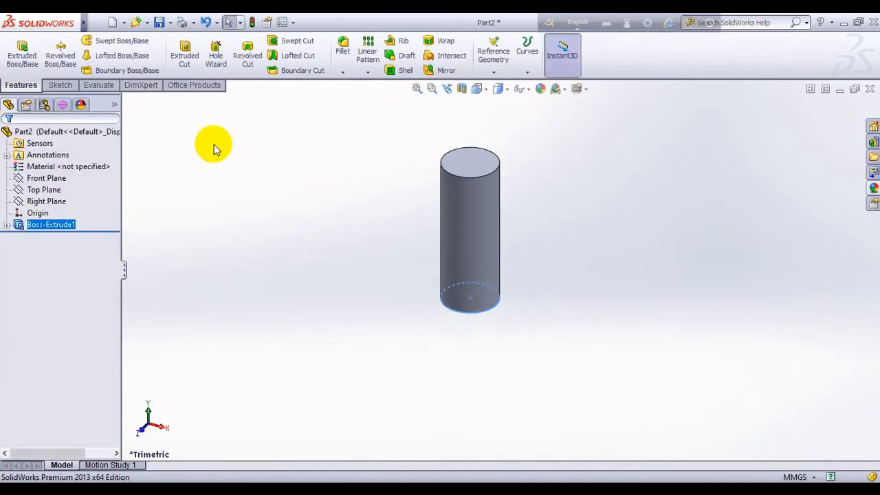
click(47, 178)
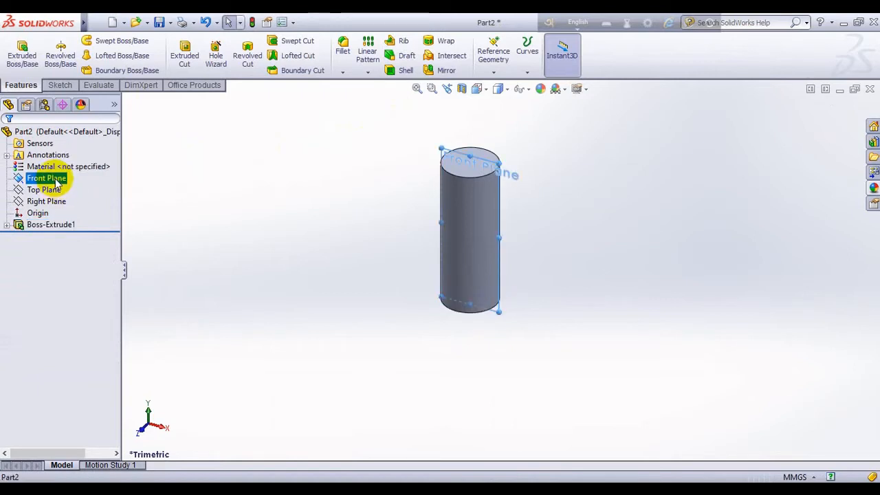
key(ctrl+8)
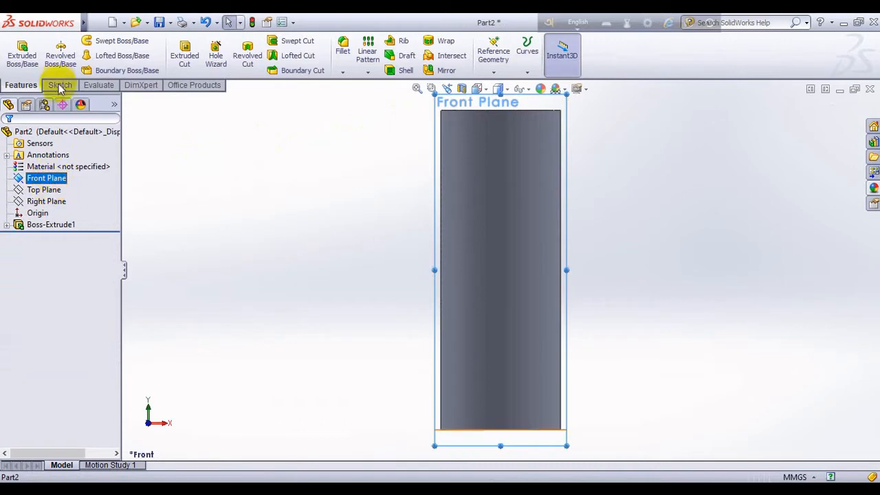
click(60, 85)
click(100, 40)
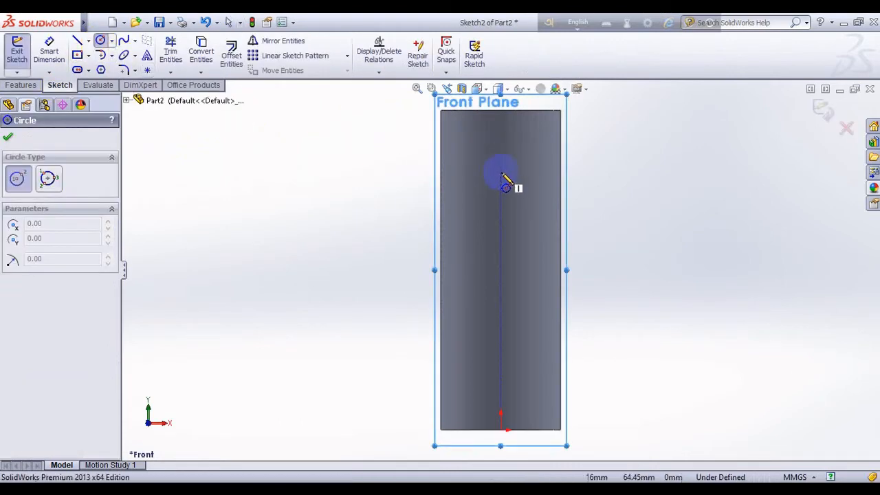
click(501, 172)
click(520, 203)
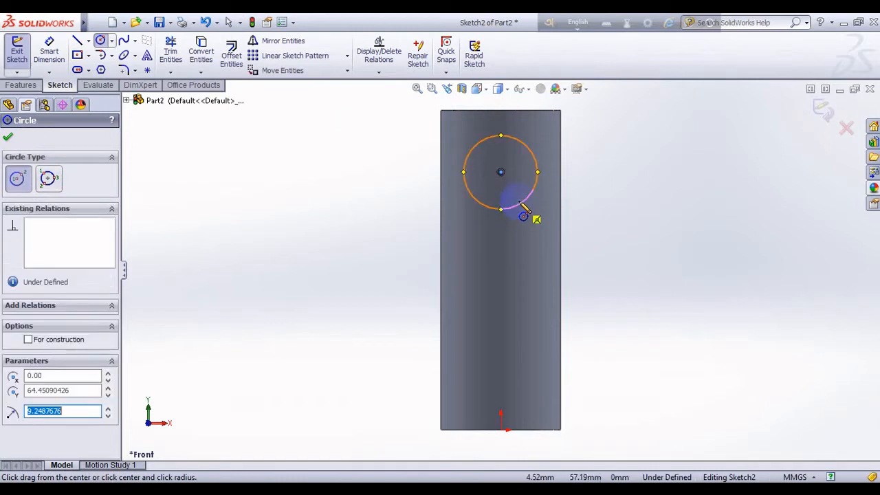
click(228, 22)
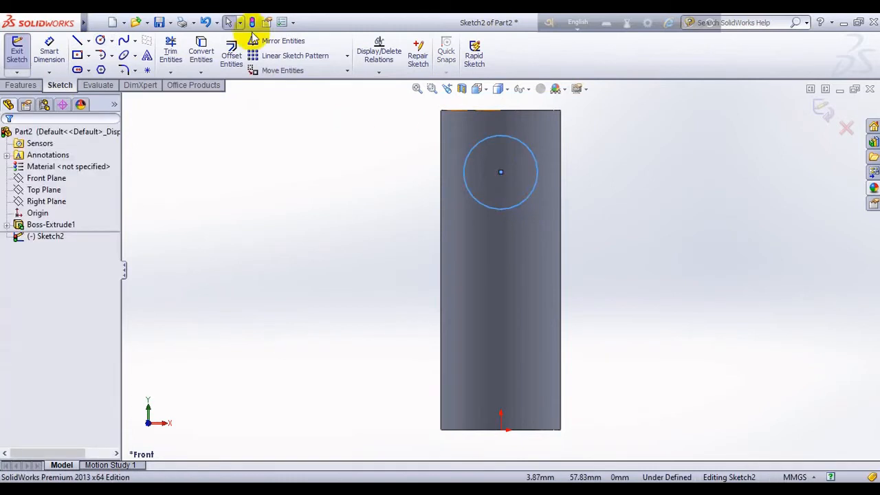
- Dimension the diameter of the Front Plane circle as 20 mm
click(55, 60)
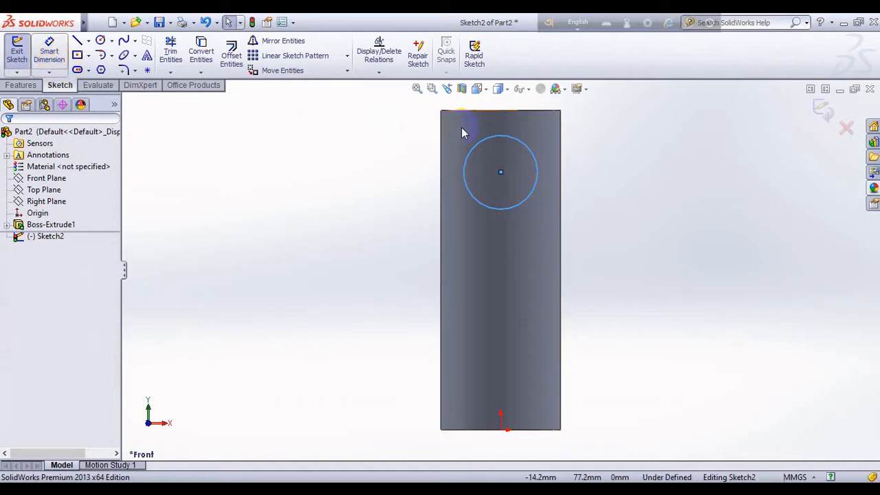
click(59, 60)
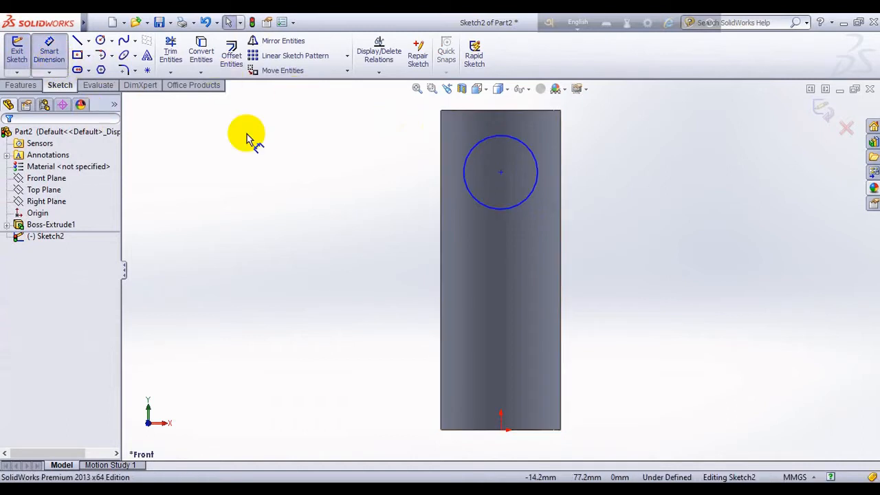
click(474, 145)
click(479, 124)
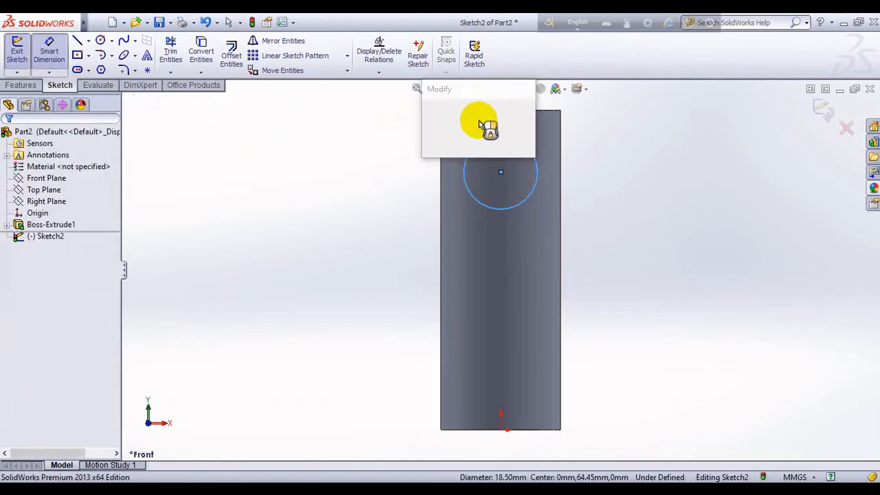
text(2)
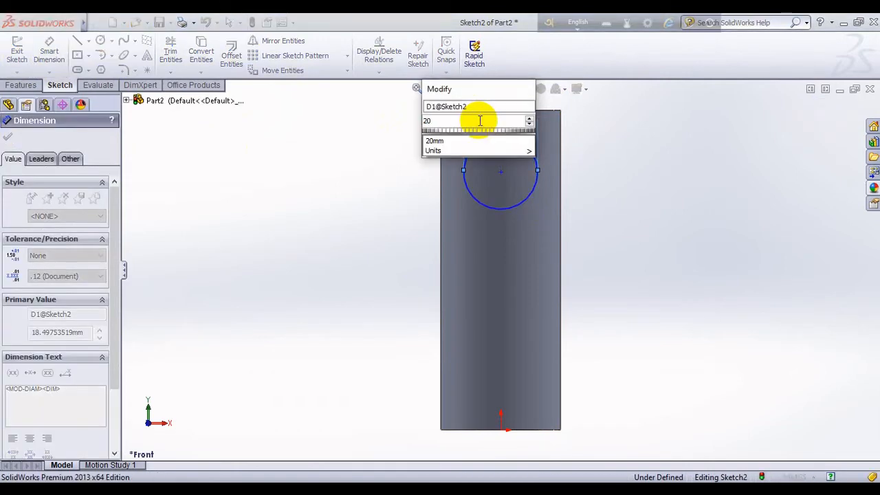
text(0)
key(Return)
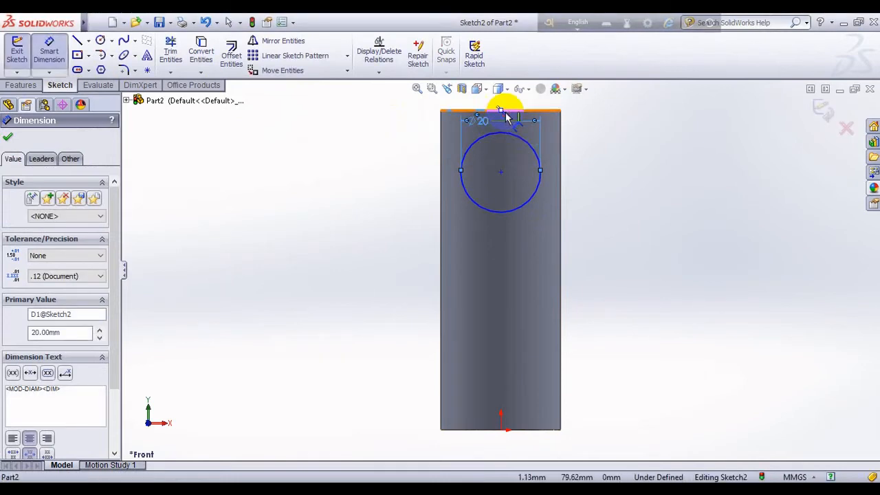
- Dimension the circle's centre 20 mm below the top edge of the cylinder
click(503, 110)
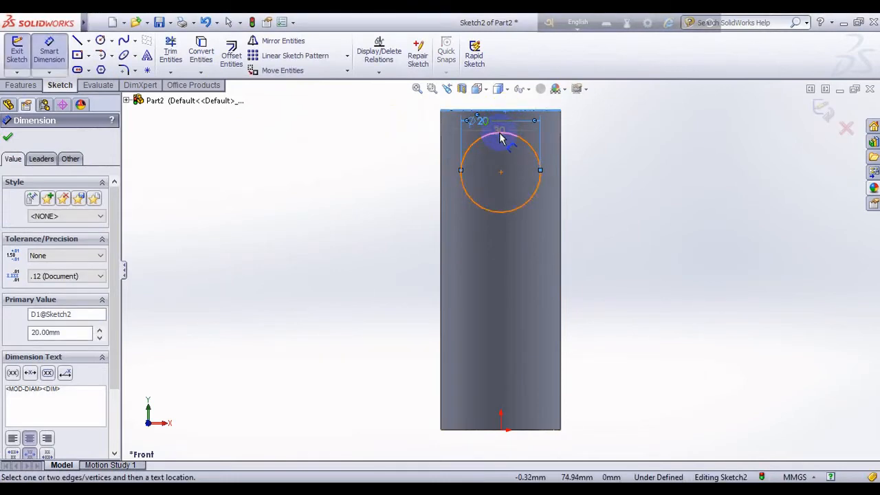
click(500, 138)
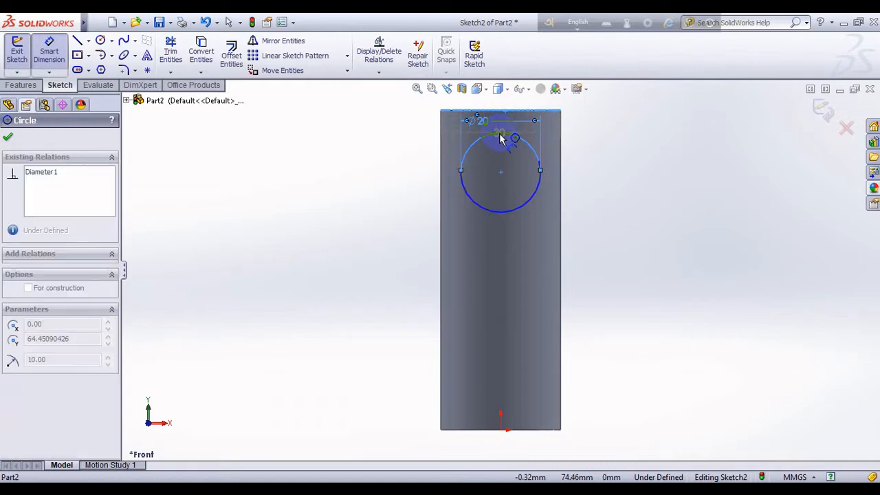
click(403, 131)
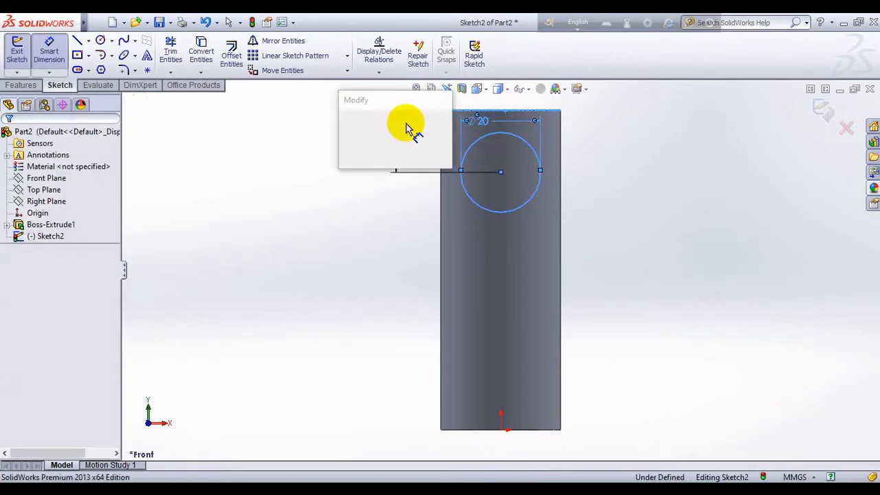
text(20)
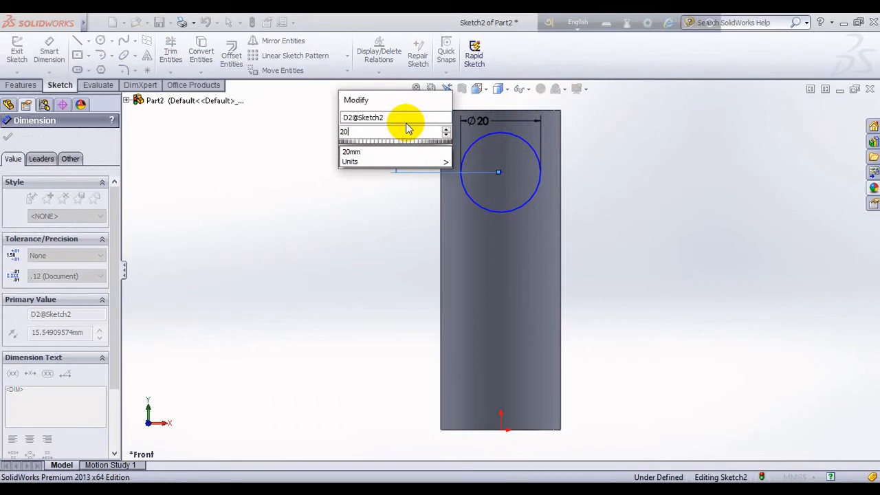
key(Return)
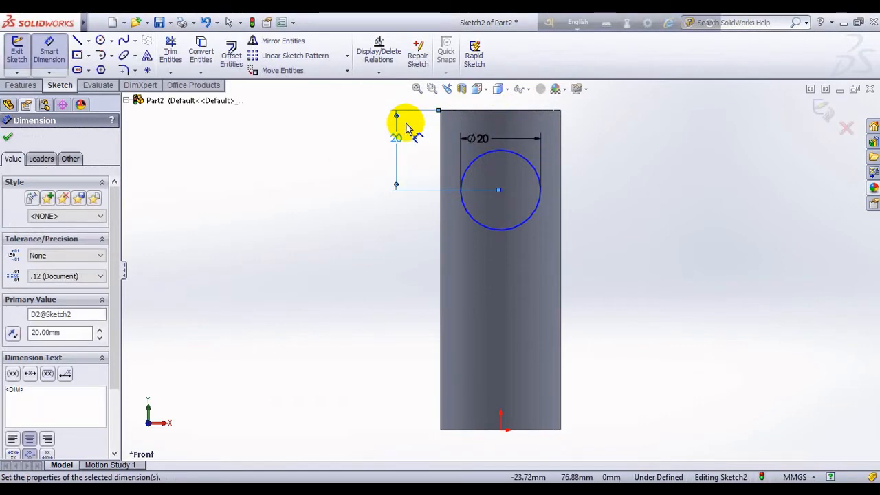
- Extrude the 20 mm circle as a merged boss with a Mid Plane end condition and a depth of 60 mm
key(Escape)
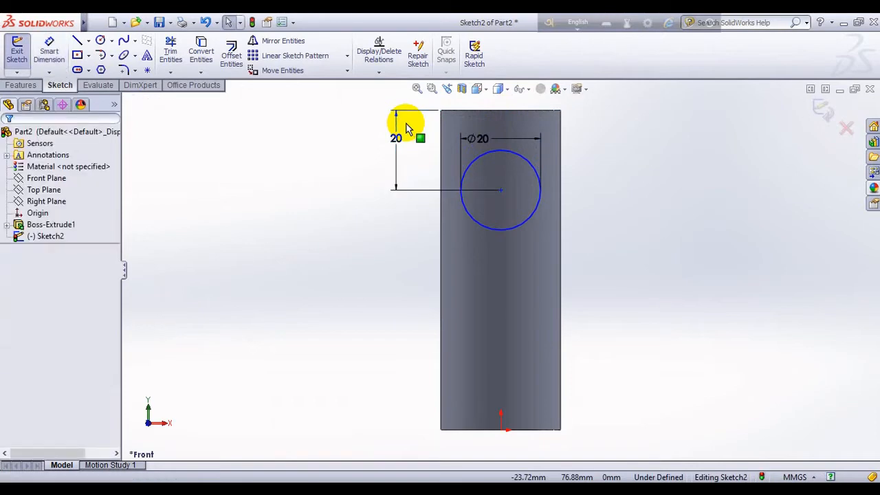
click(26, 87)
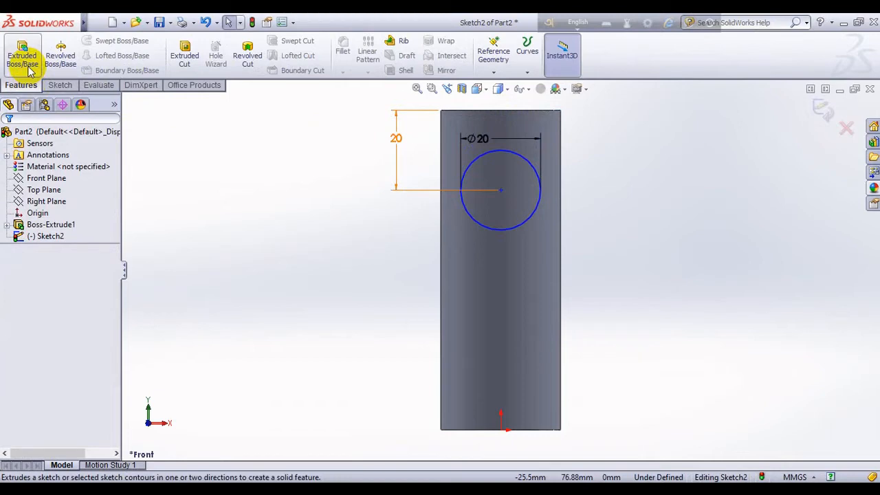
click(28, 65)
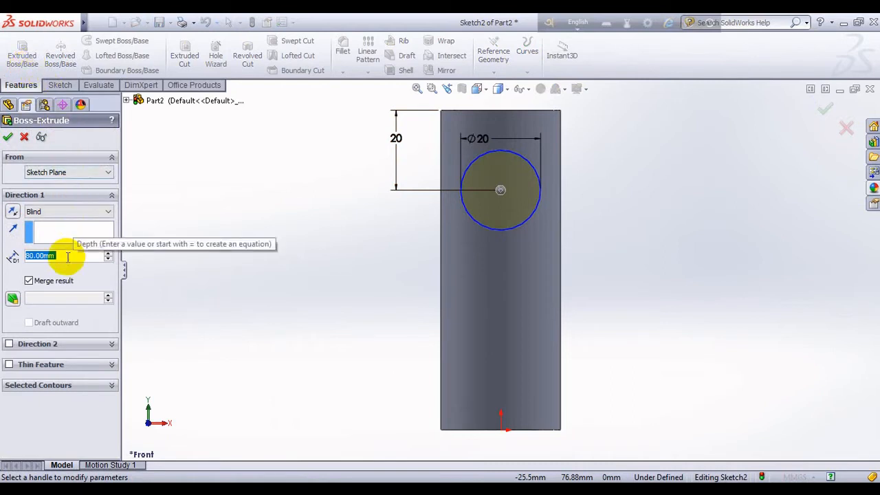
text(60)
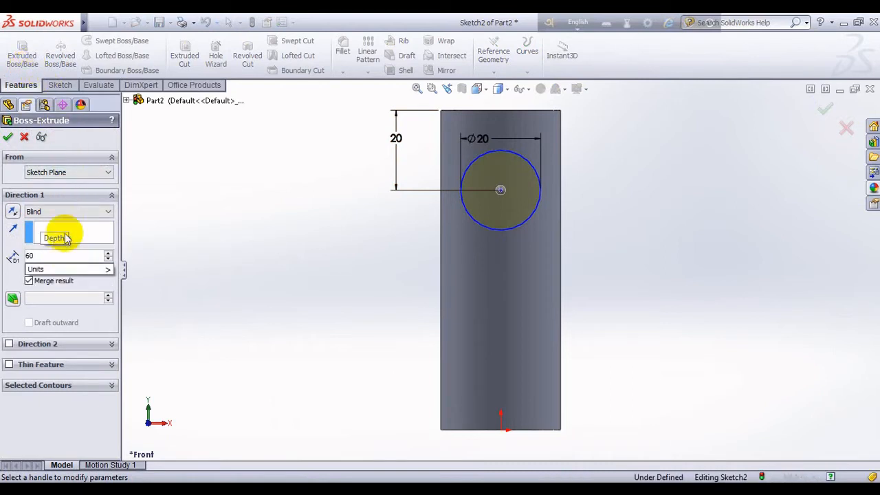
click(69, 211)
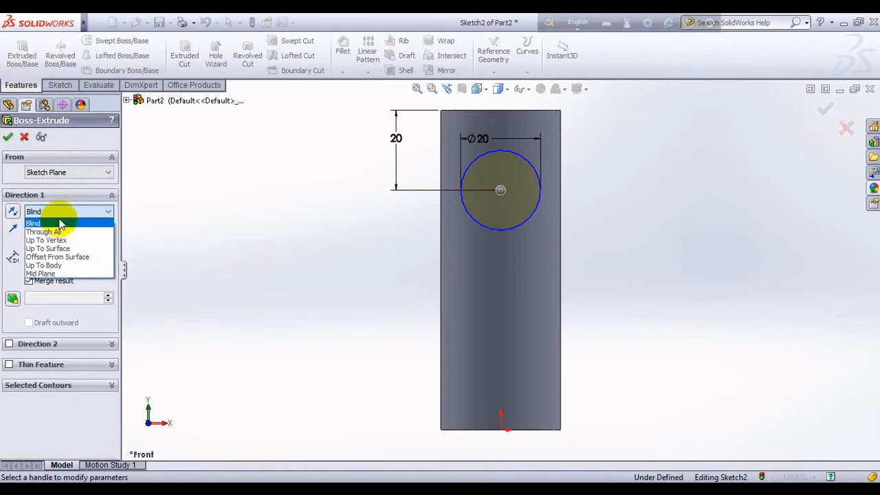
click(41, 273)
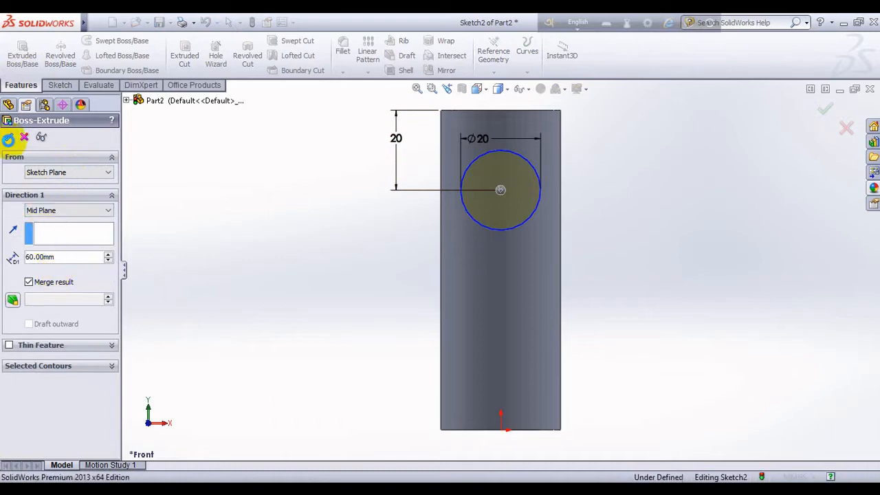
click(8, 138)
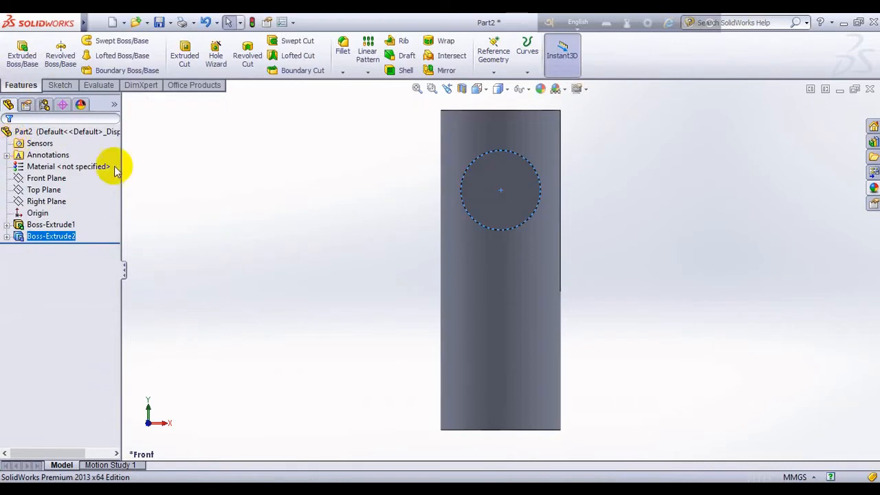
- Sketch a circle of about 14.7 mm diameter on the top face of the main cylinder, centred on the origin
key(ctrl+7)
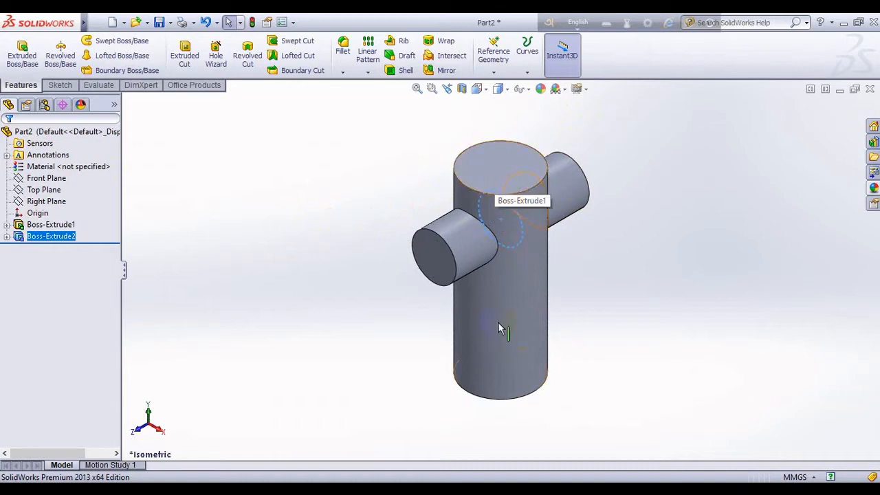
click(483, 163)
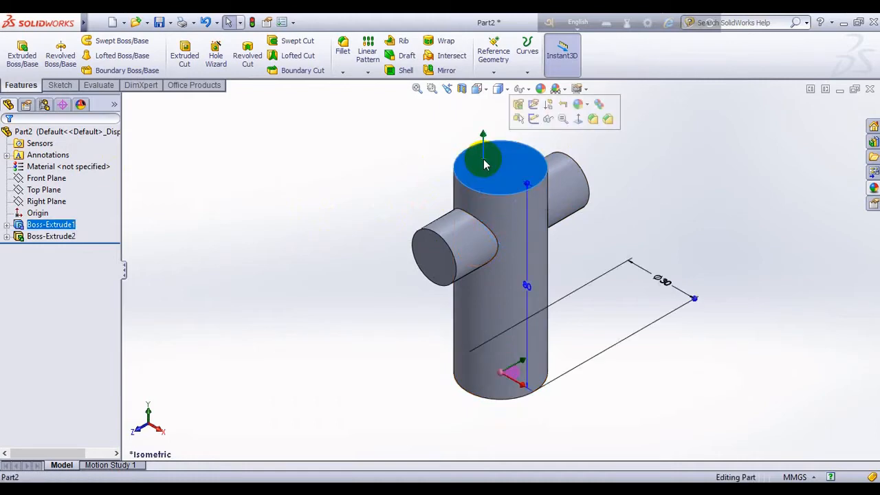
click(533, 118)
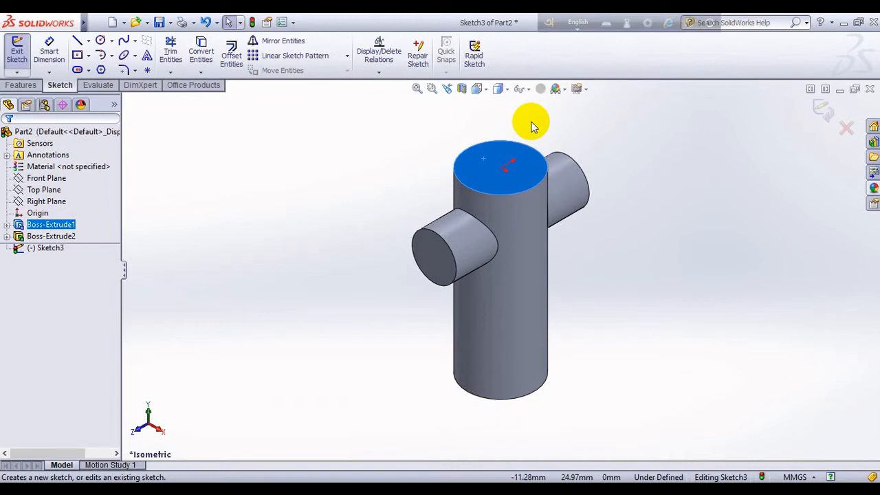
click(101, 41)
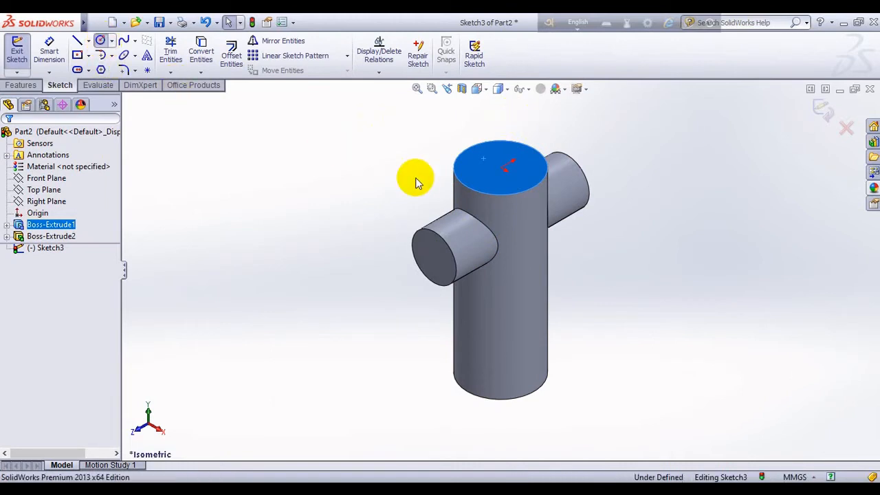
click(501, 167)
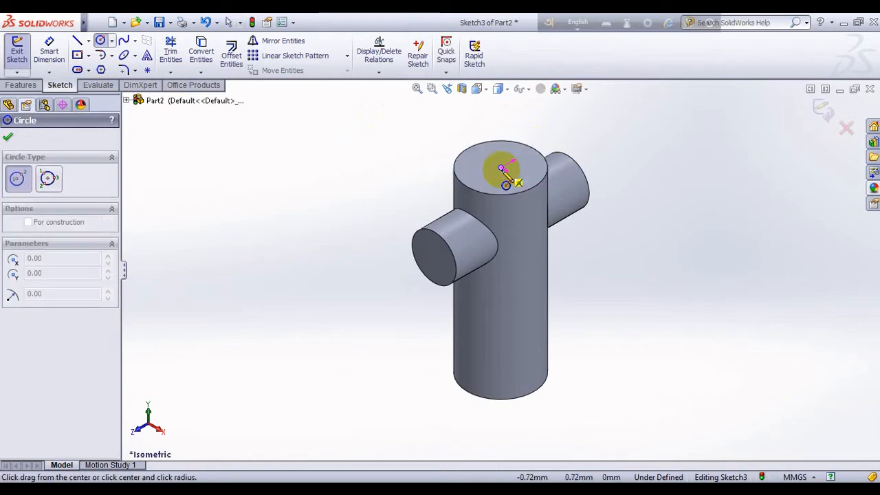
click(507, 178)
key(Escape)
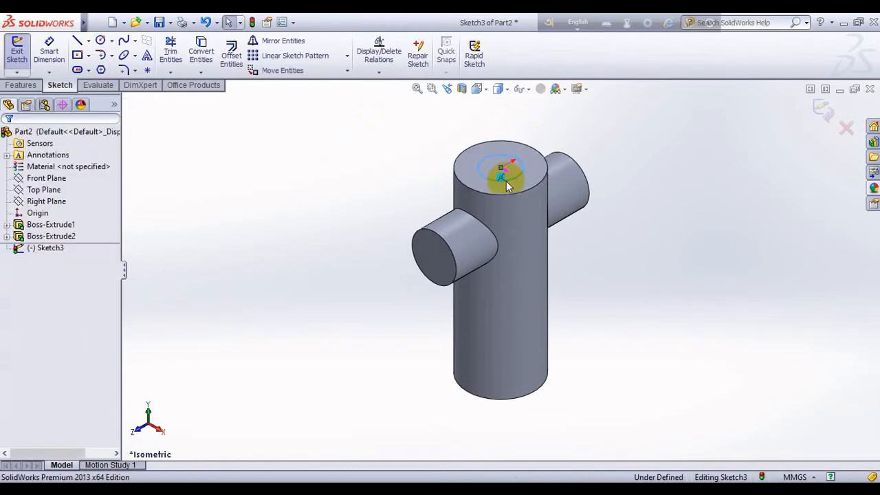
- Dimension the diameter of the circle on the cylinder's top face as 25 mm
click(48, 52)
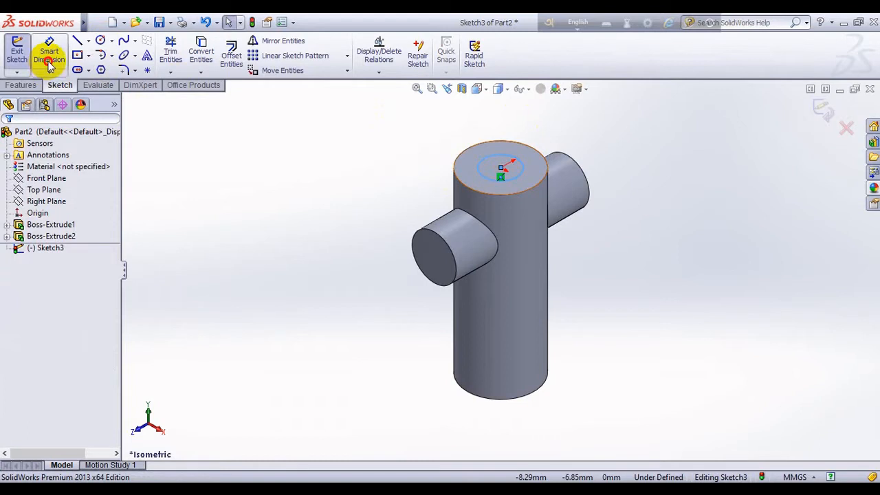
click(477, 172)
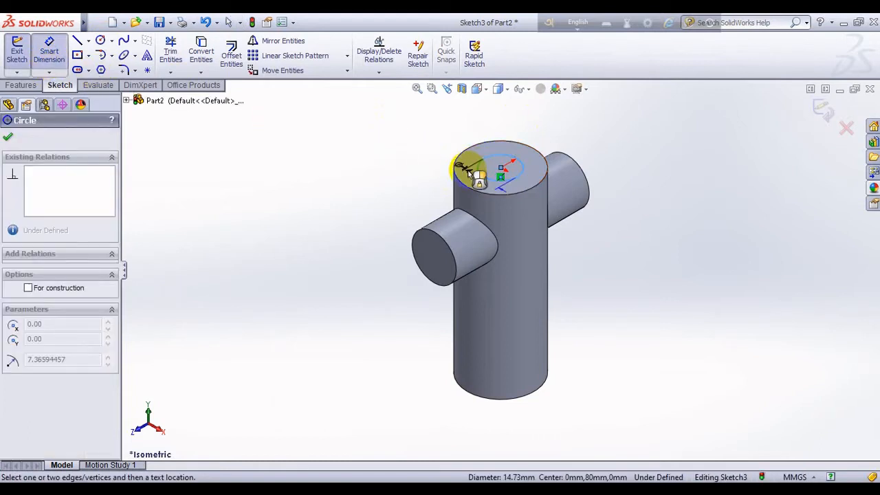
click(470, 172)
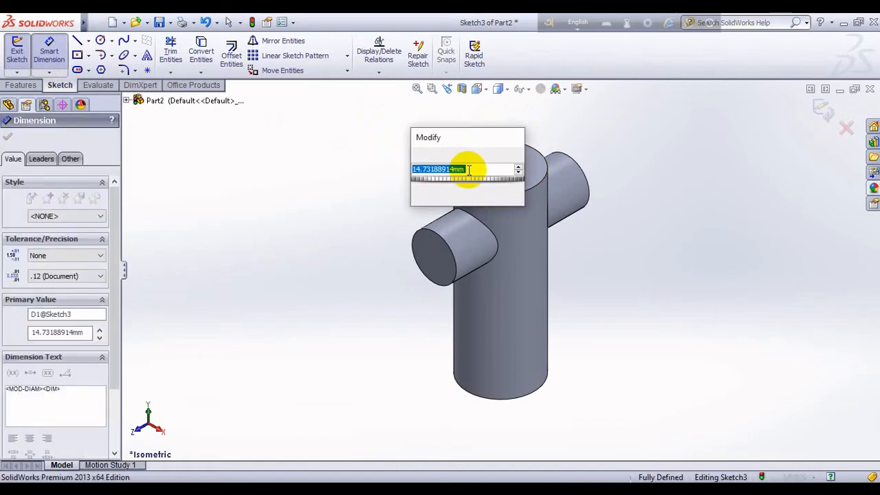
text(25)
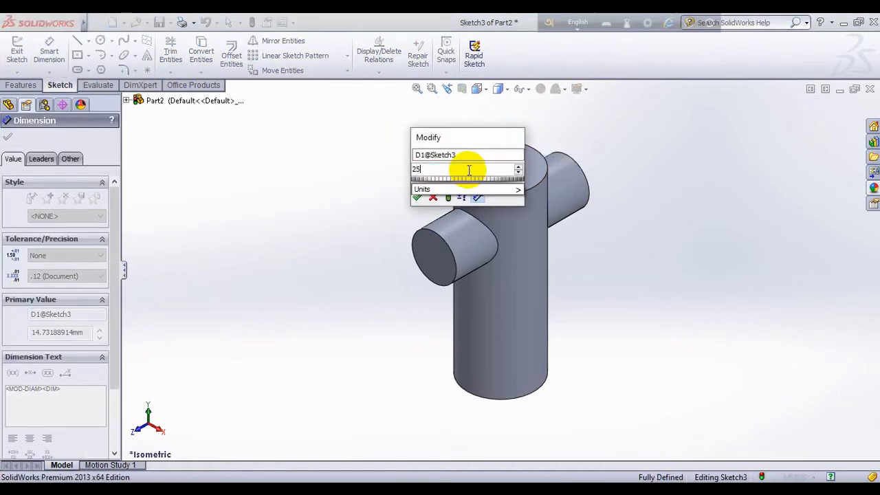
key(Return)
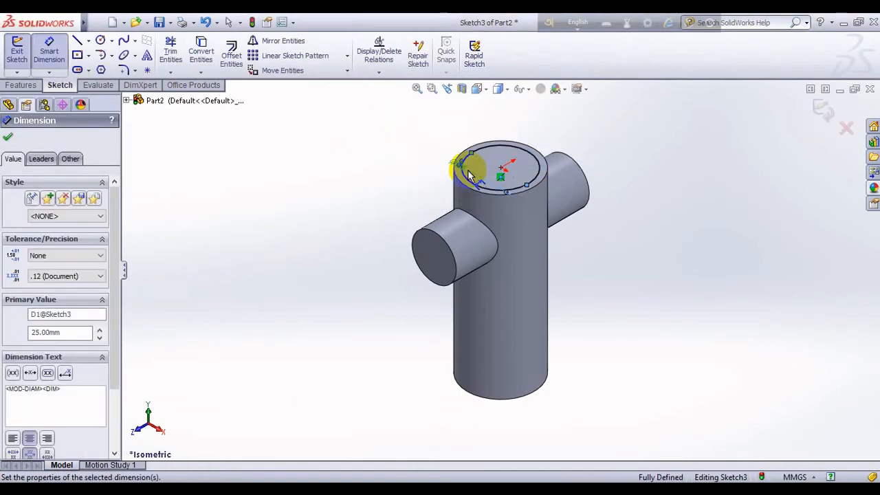
key(Escape)
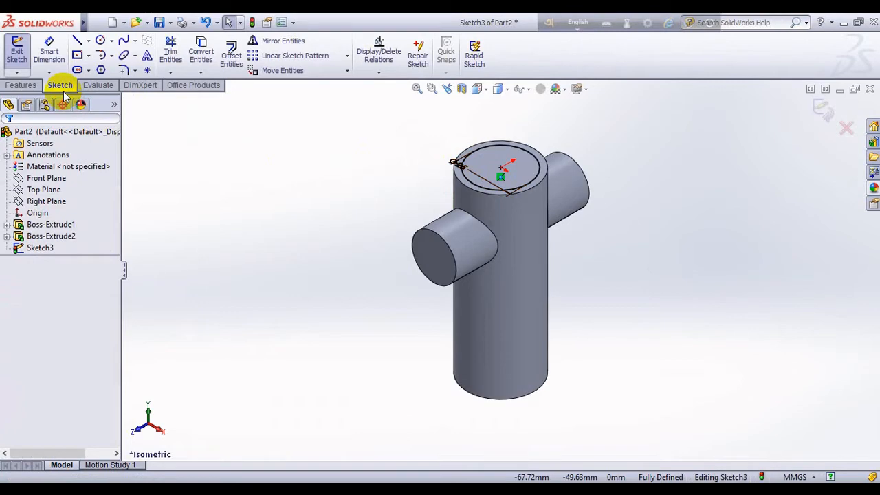
- Cut the 25 mm circle through the entire main cylinder with an Extruded Cut set to Through All
click(22, 85)
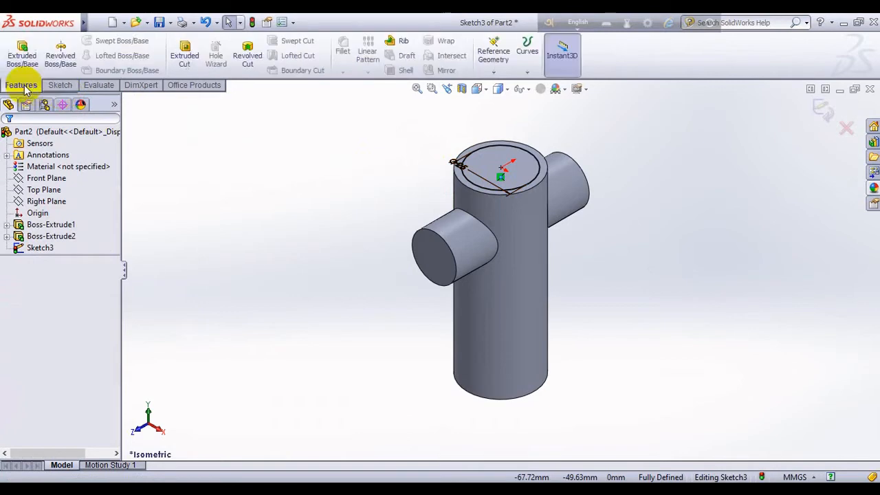
click(183, 54)
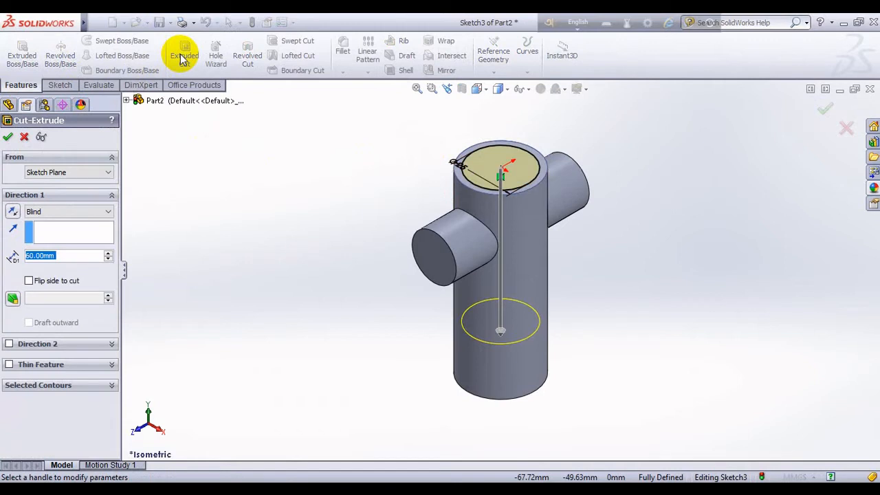
click(61, 214)
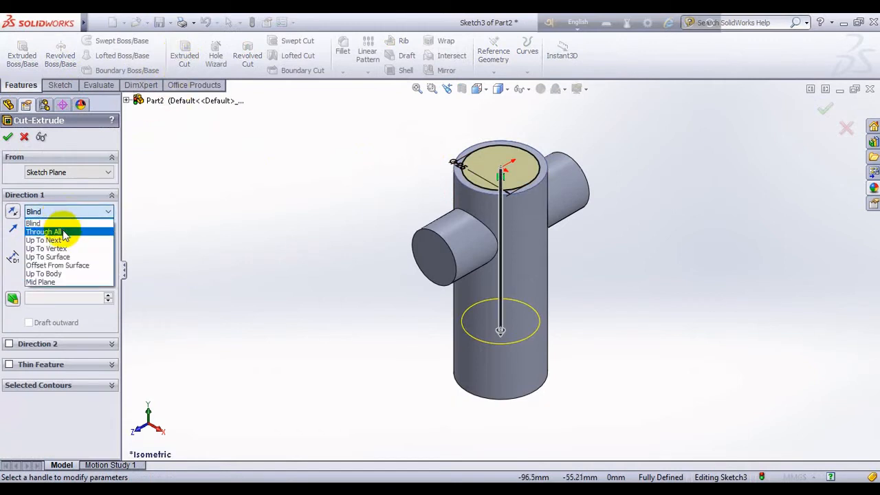
click(64, 233)
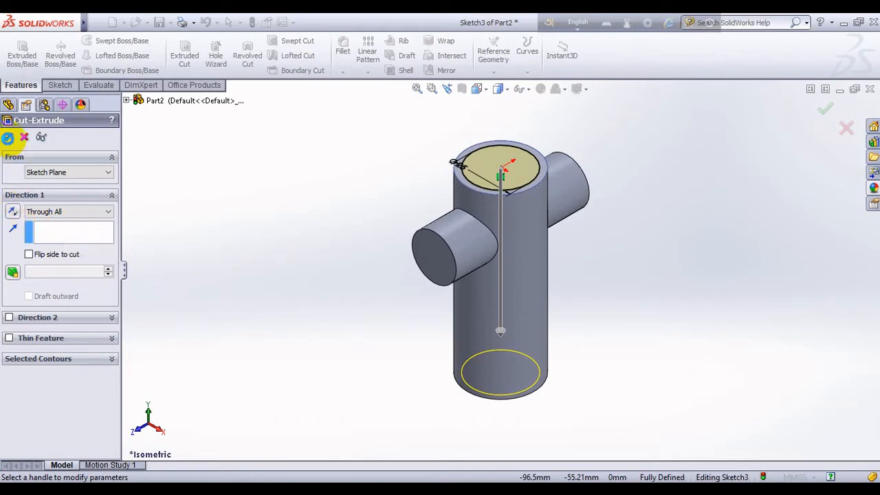
click(8, 138)
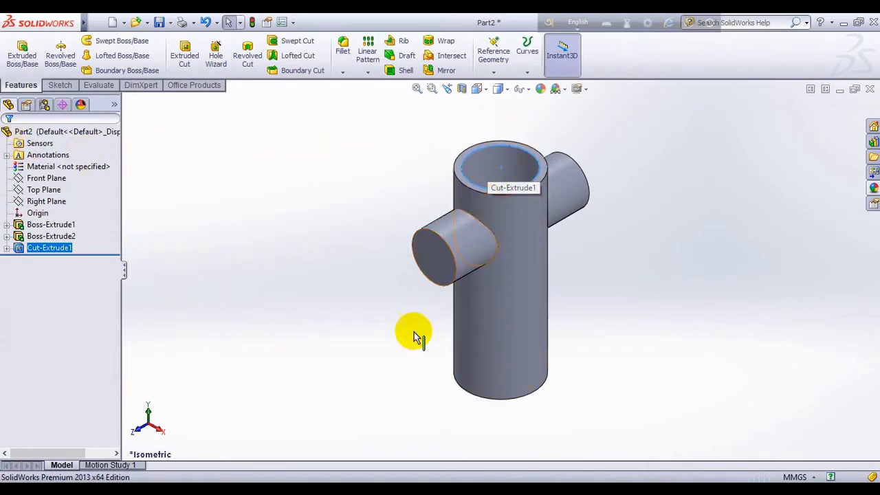
- Sketch a circle of about 7.7 mm diameter on the front outlet's end face, concentric with the outlet
click(433, 267)
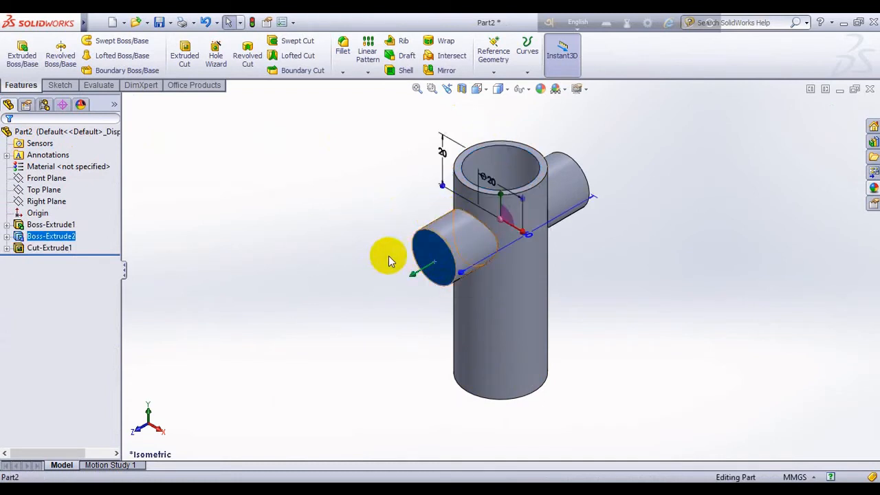
click(388, 260)
click(432, 256)
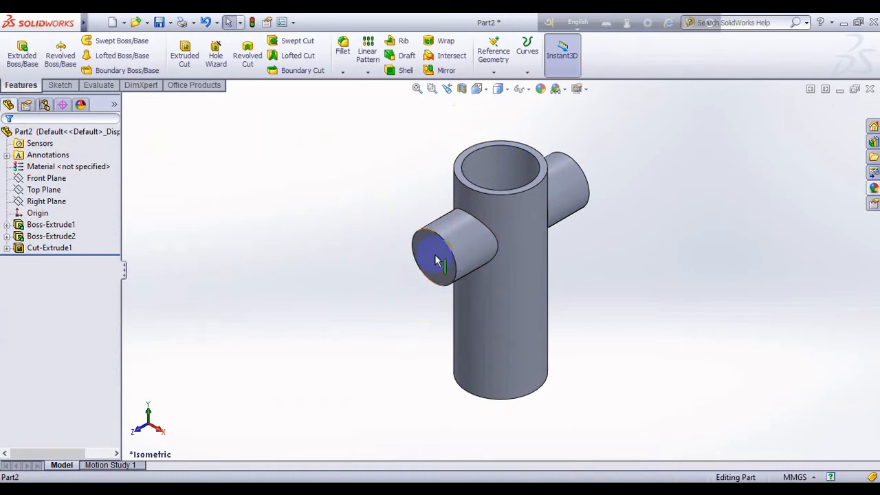
click(484, 215)
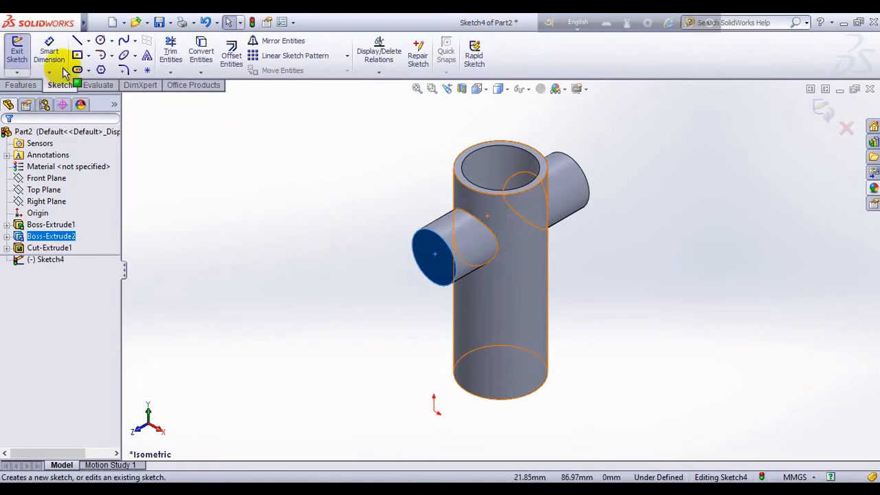
click(100, 40)
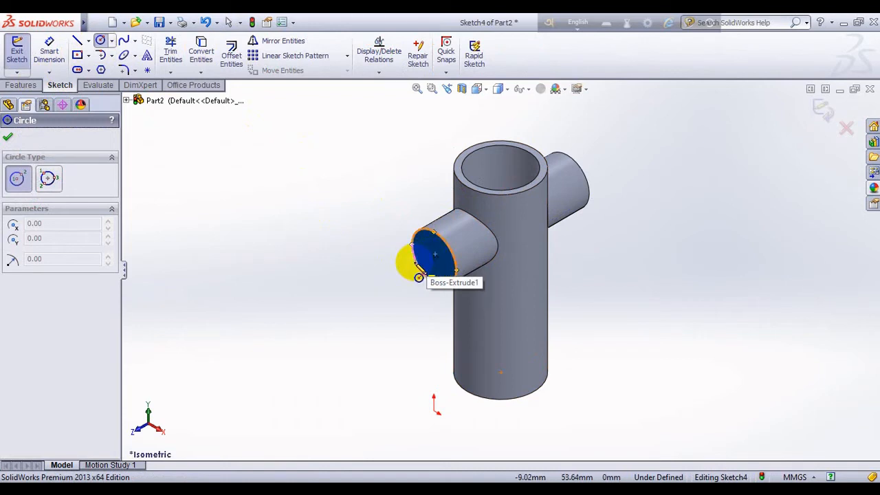
key(ctrl+8)
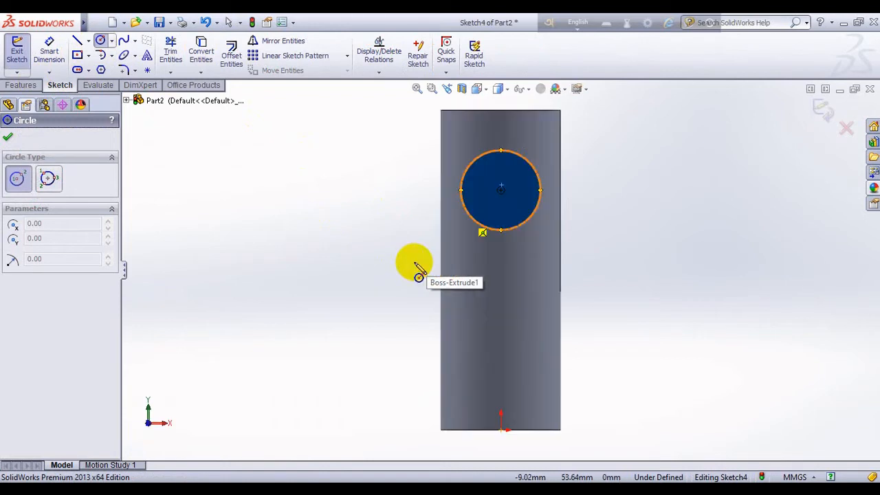
click(500, 190)
click(514, 212)
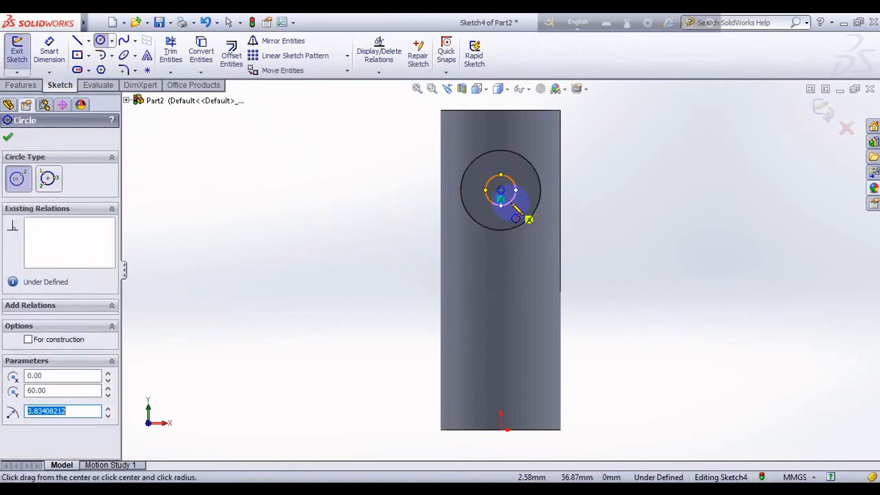
key(Escape)
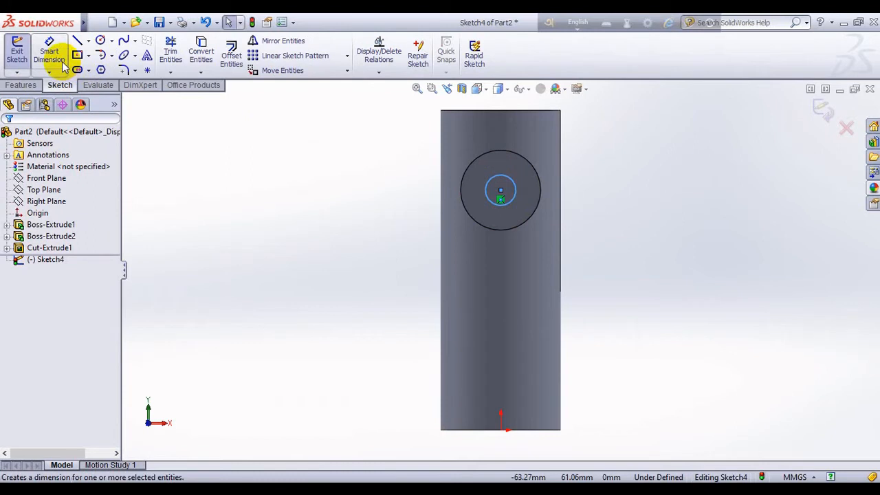
- Dimension the diameter of the circle on the outlet's end face as 15 mm
click(63, 64)
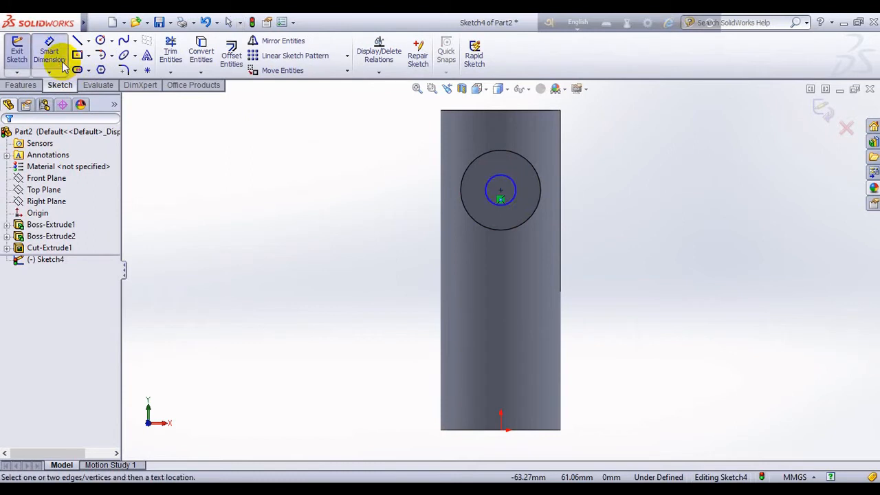
click(493, 186)
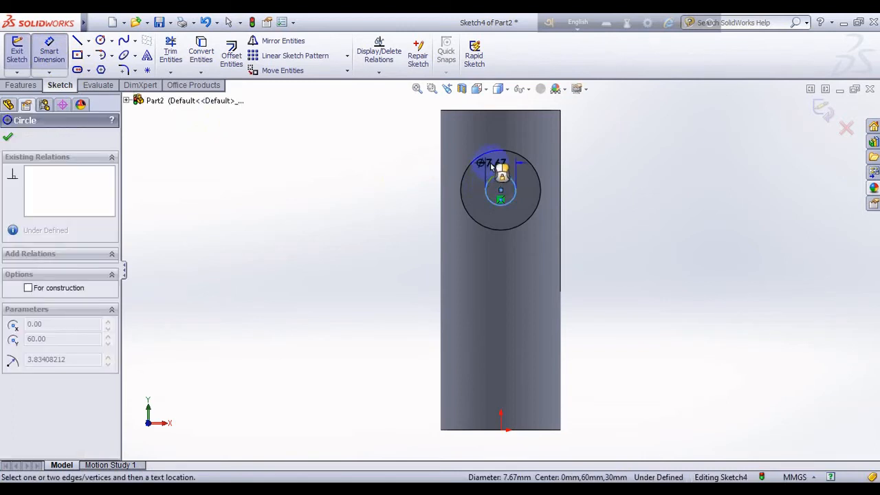
click(492, 167)
text(15)
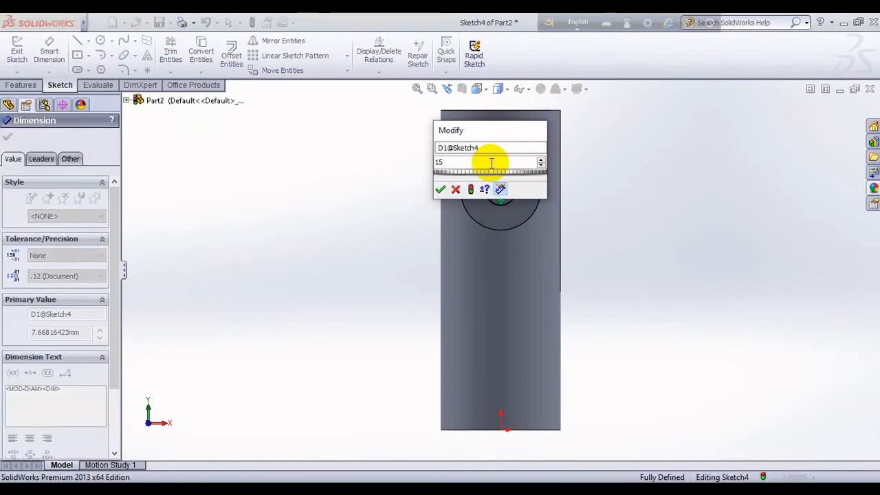
key(Return)
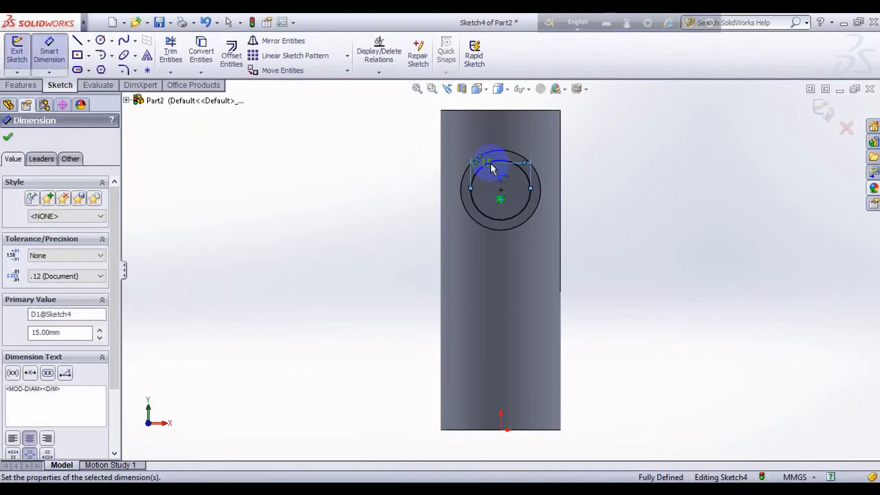
- Cut the 15 mm circle through both side outlets with an Extruded Cut set to Through All
key(Escape)
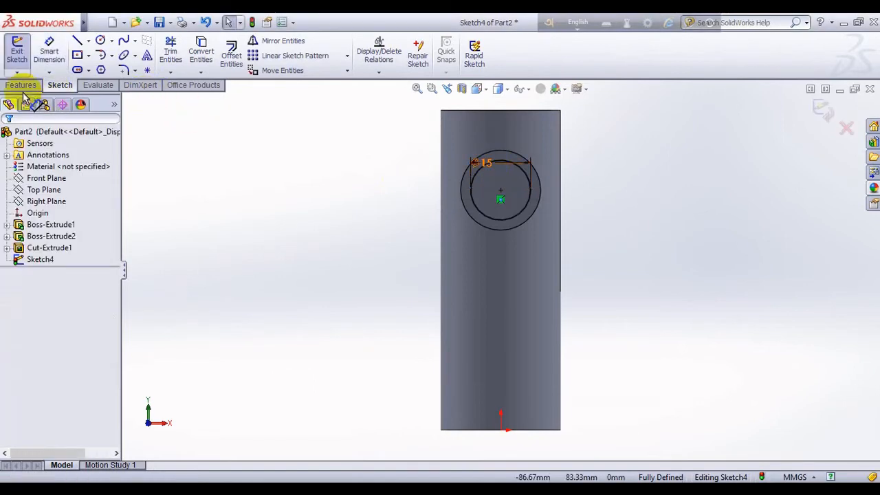
click(28, 86)
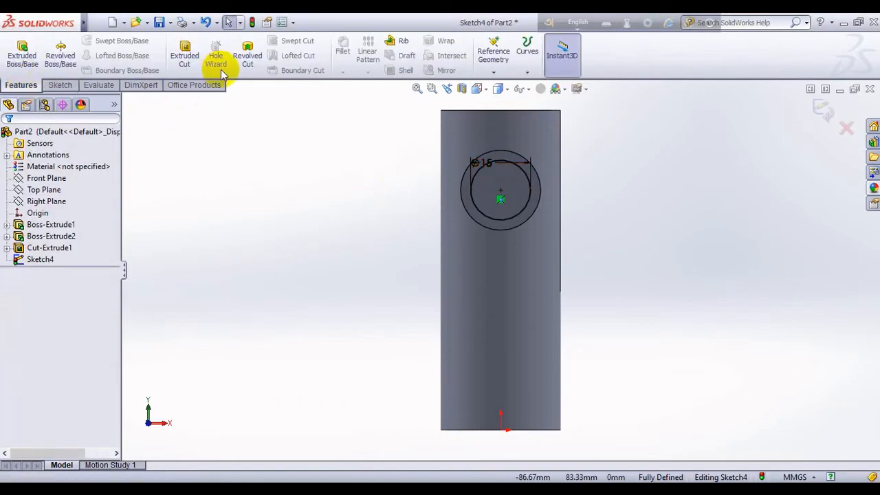
click(187, 58)
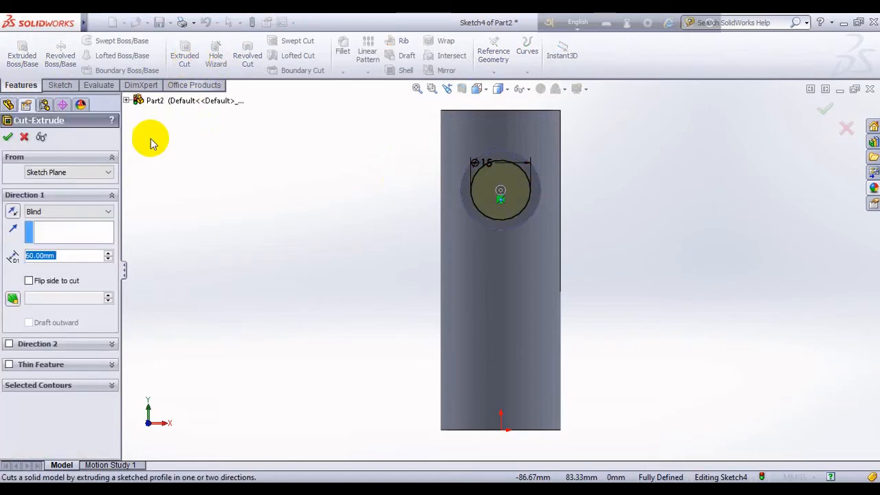
click(52, 211)
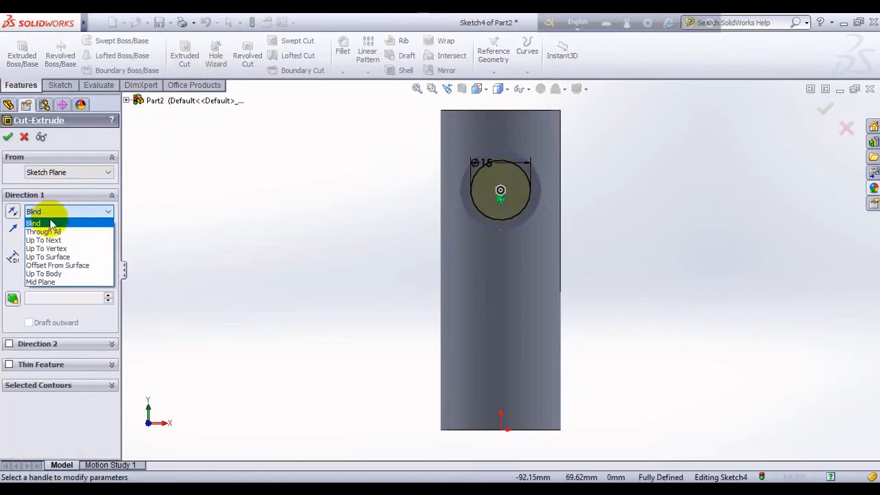
click(53, 234)
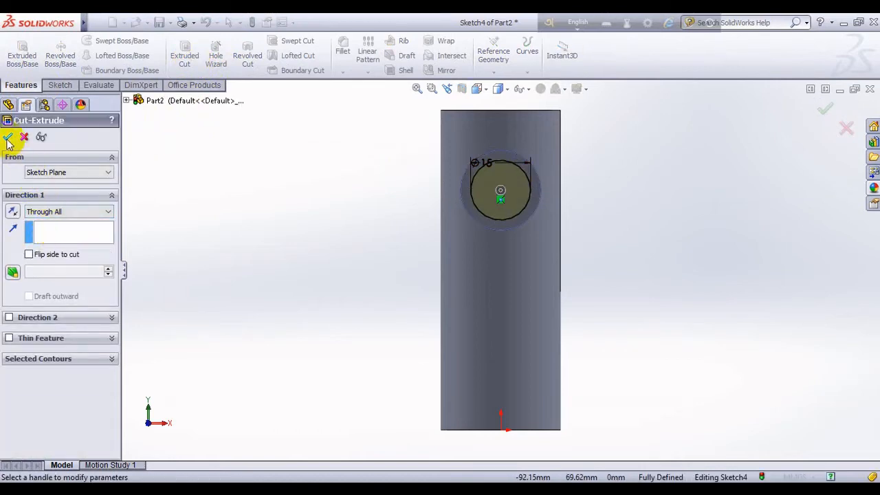
click(7, 138)
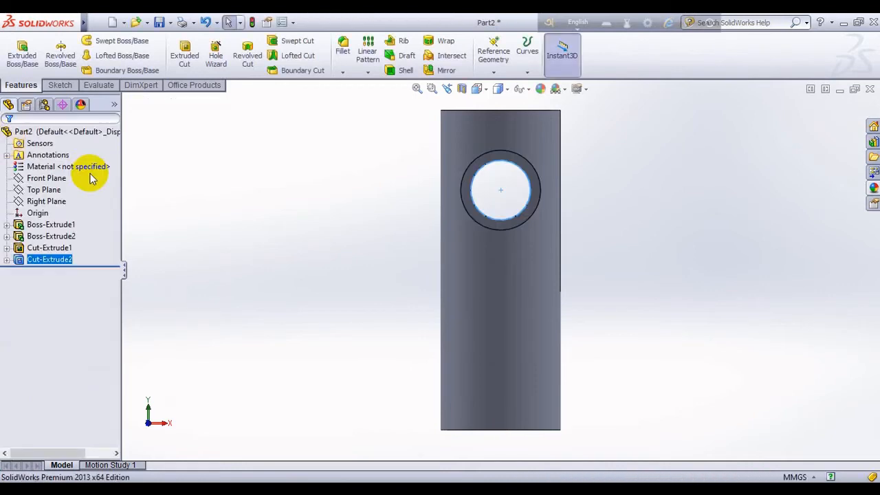
key(ctrl+7)
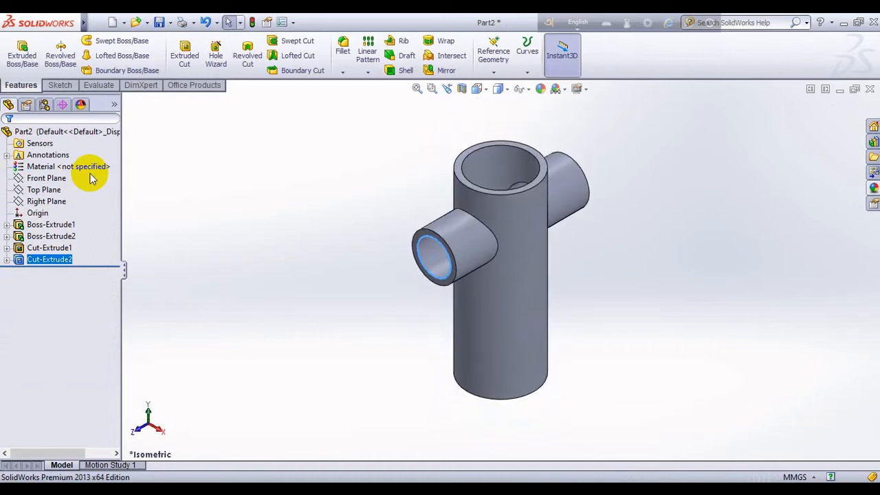
click(459, 166)
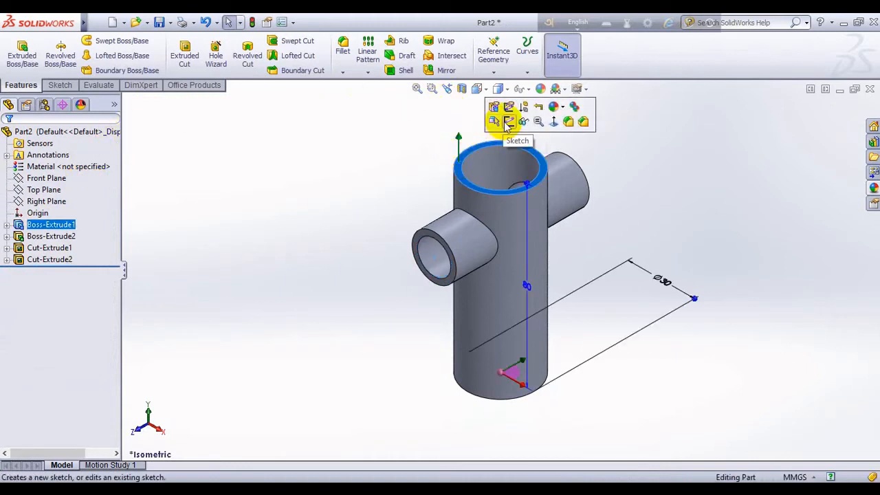
click(505, 124)
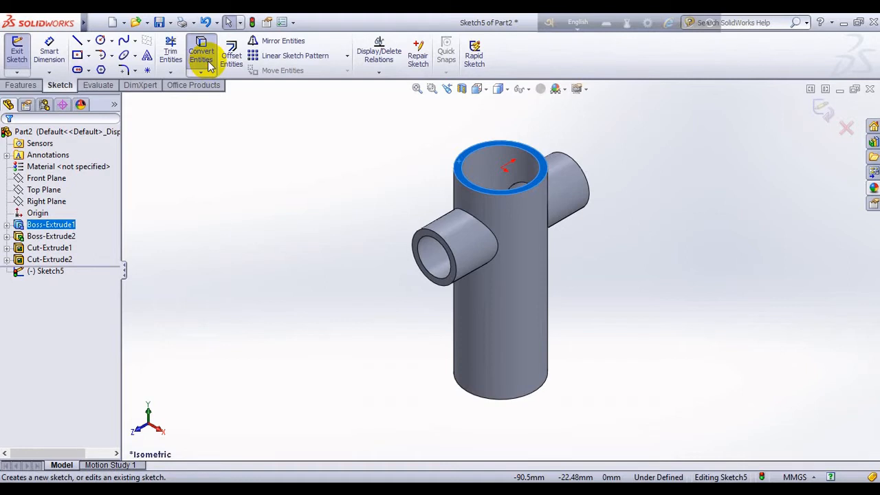
click(206, 61)
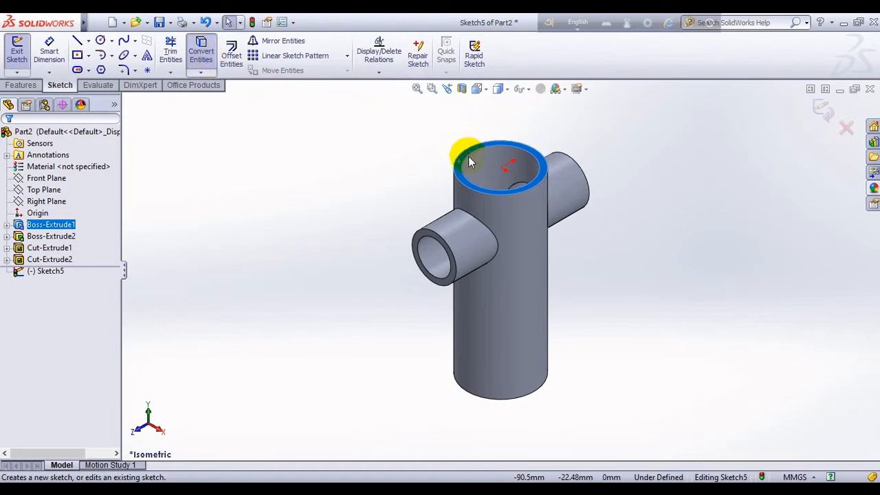
click(415, 149)
key(ctrl+z)
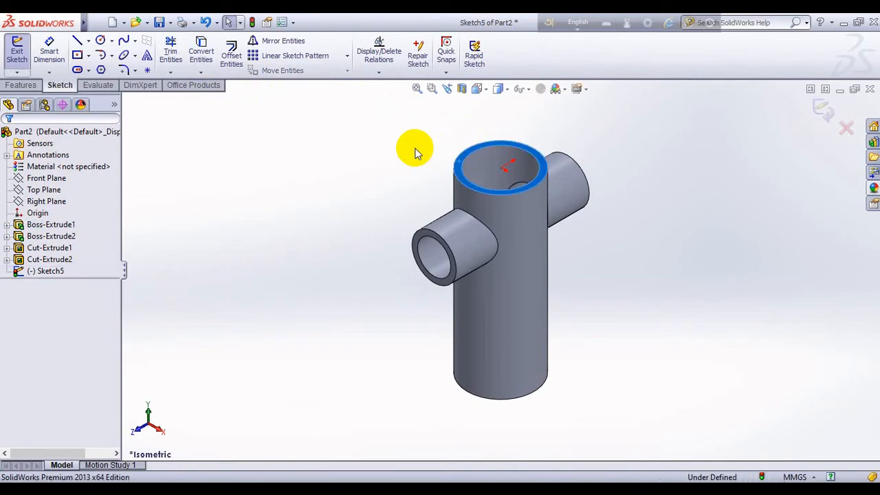
key(ctrl+z)
- Start a sketch on the main cylinder's top face and convert the inner 25 mm bore edge into a sketch circle
click(457, 170)
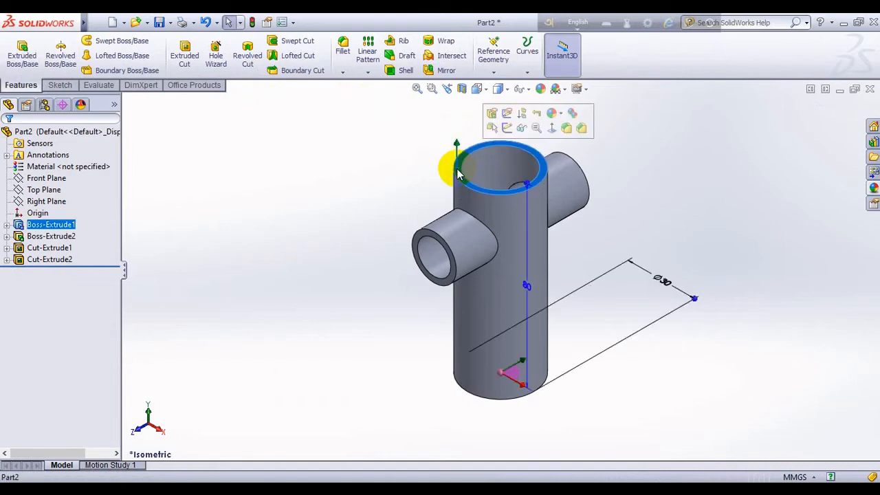
click(505, 131)
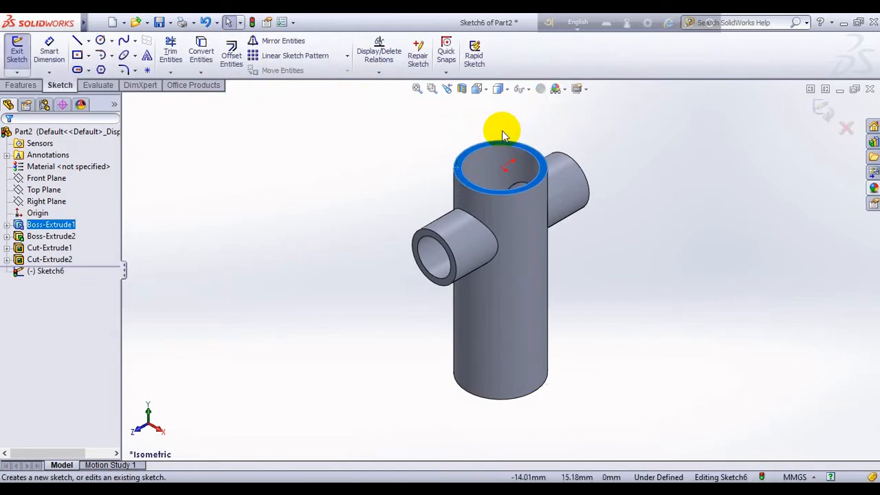
click(457, 155)
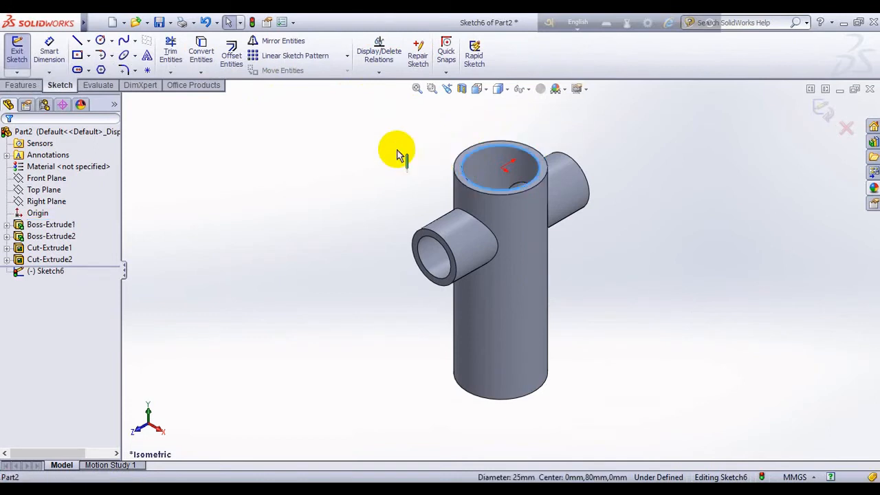
click(209, 56)
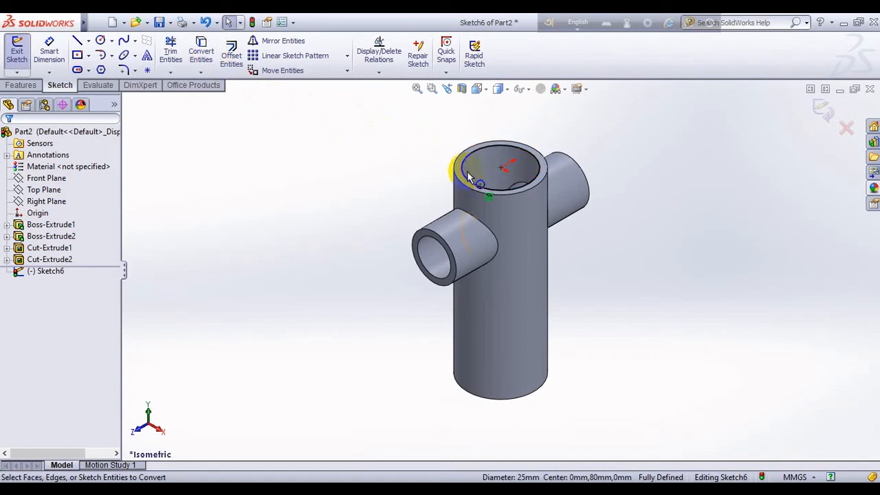
- Extrude the converted circle 5 mm upward as a one-direction thin feature 10 mm thick to form the top flange
click(21, 85)
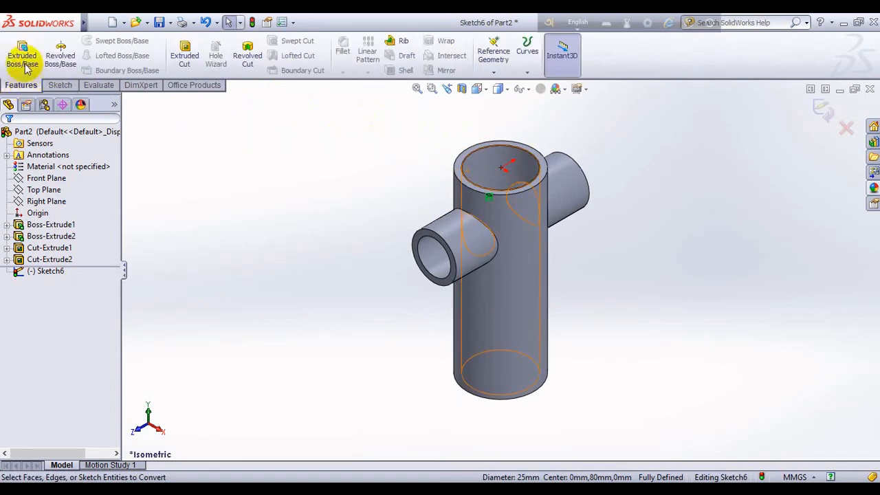
click(23, 60)
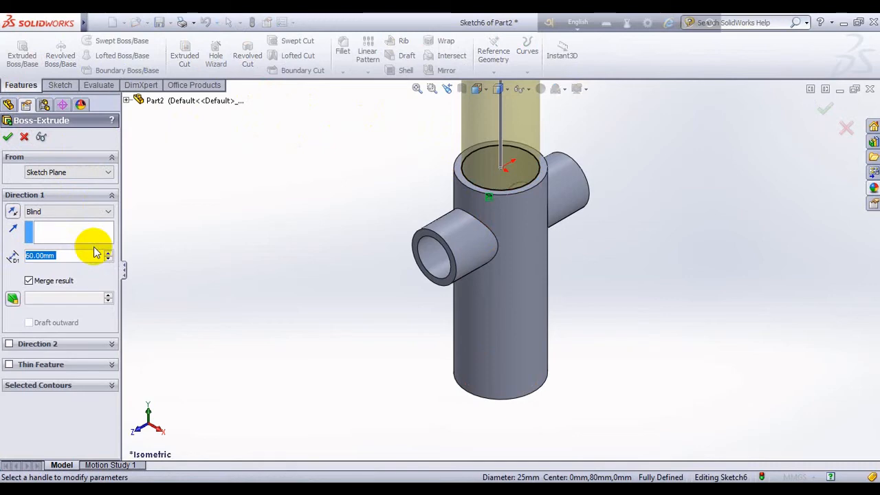
text(5)
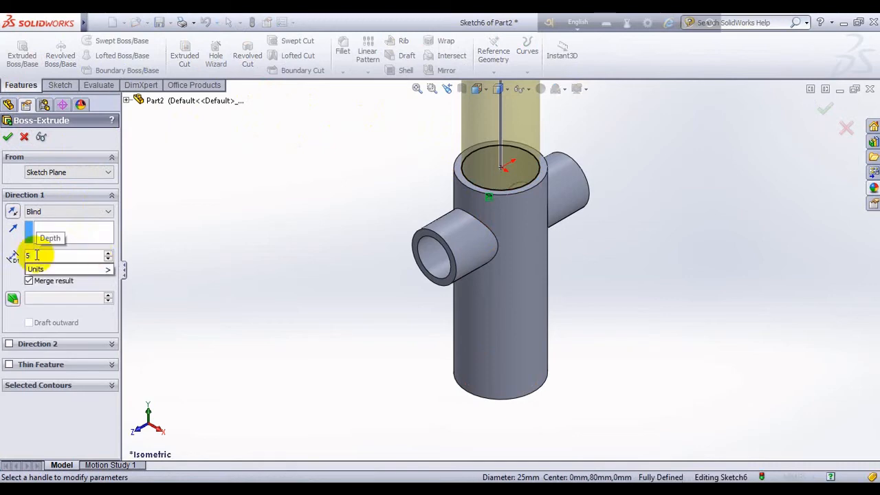
click(9, 365)
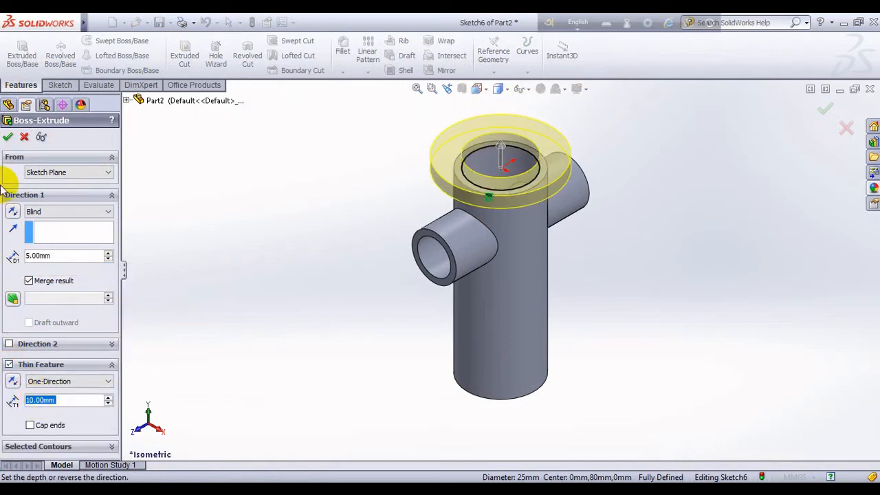
click(8, 141)
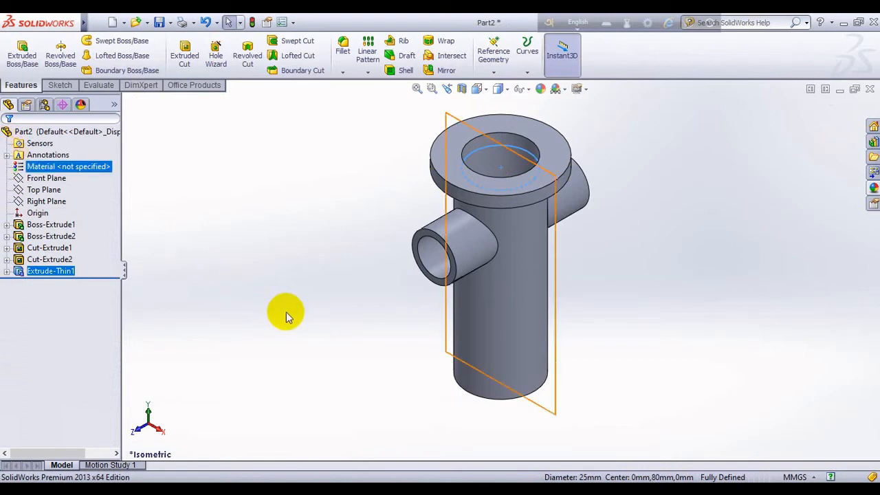
- Start a sketch on the cylinder's bottom end face and convert its inner bore edge into a sketch circle
key(Up)
key(Up)
key(Up)
key(Up)
key(Up)
key(Up)
key(Up)
key(Up)
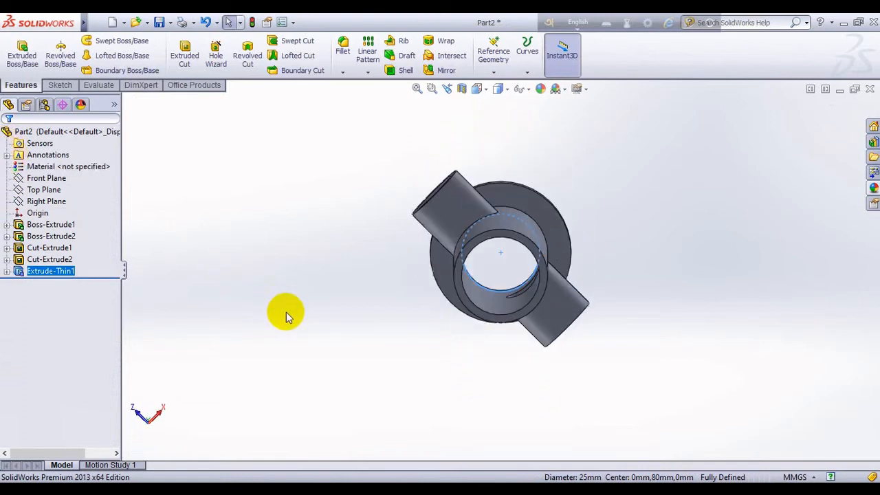
key(ctrl+7)
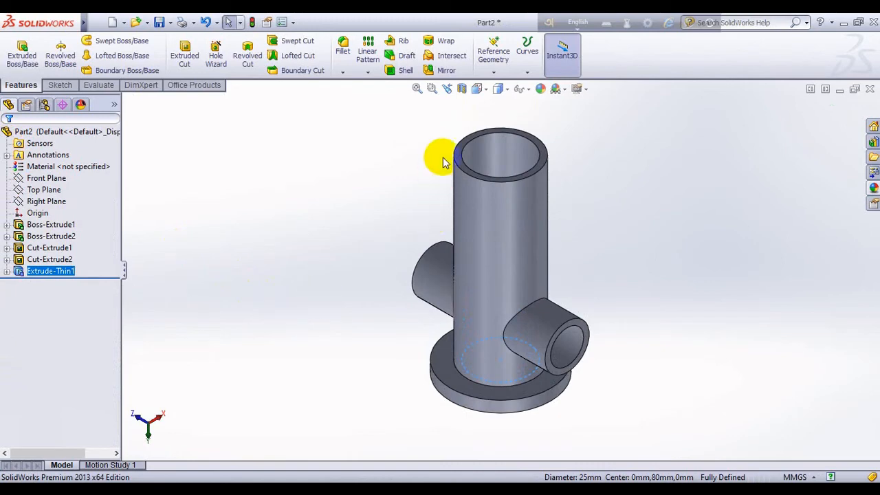
click(468, 160)
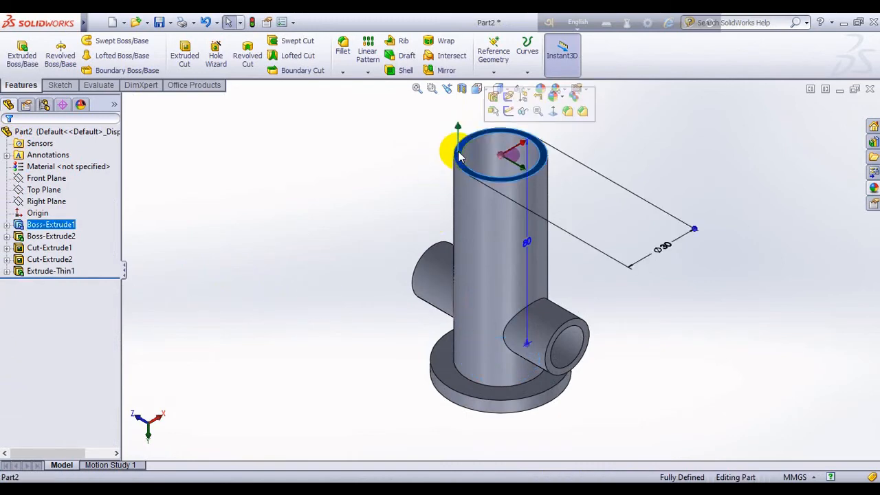
click(507, 115)
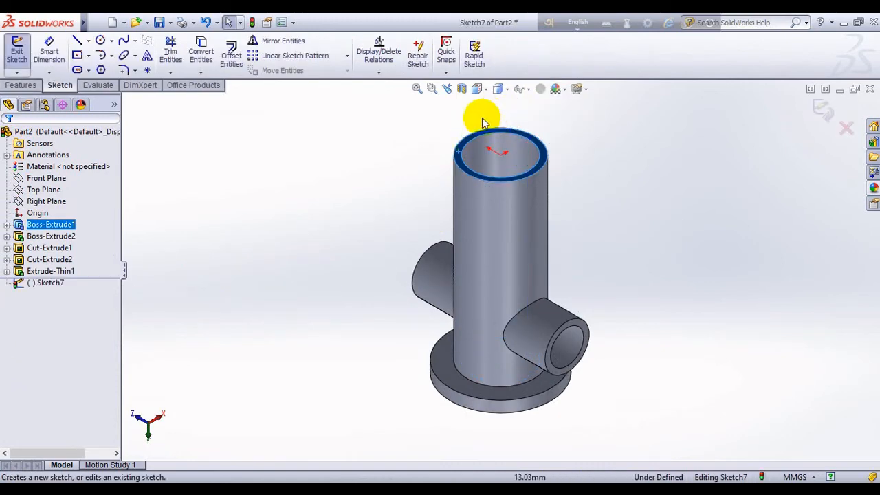
click(470, 151)
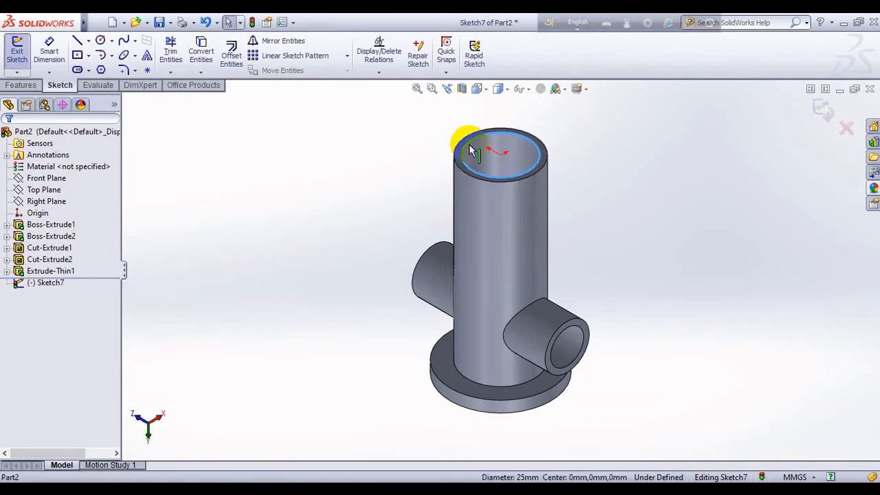
click(203, 58)
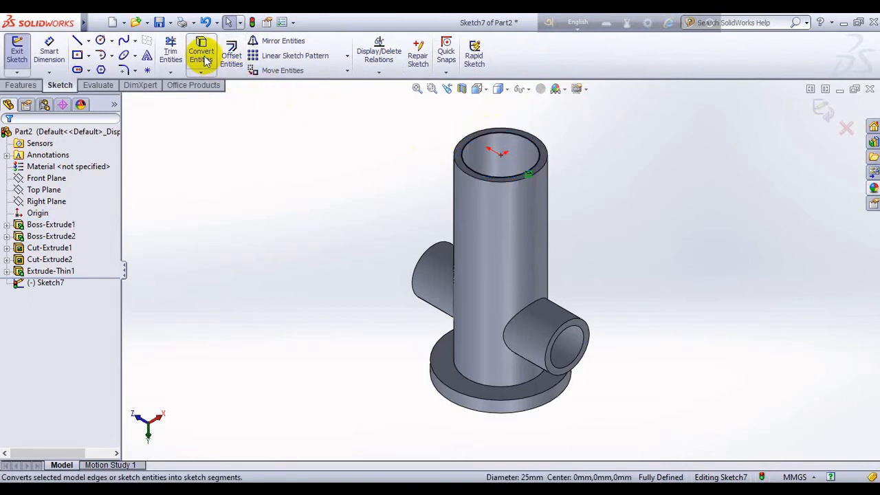
- Extrude the bottom circle 5 mm outward as a one-direction thin feature 10 mm thick to form the bottom flange
click(13, 86)
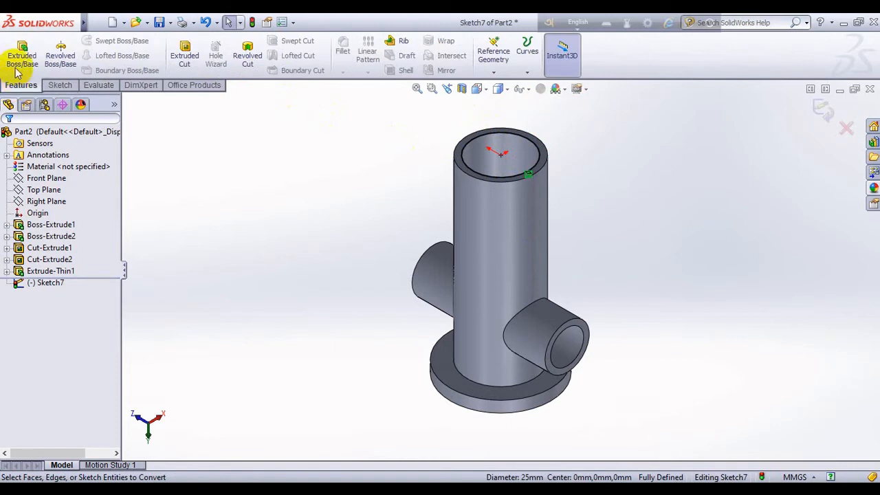
click(15, 62)
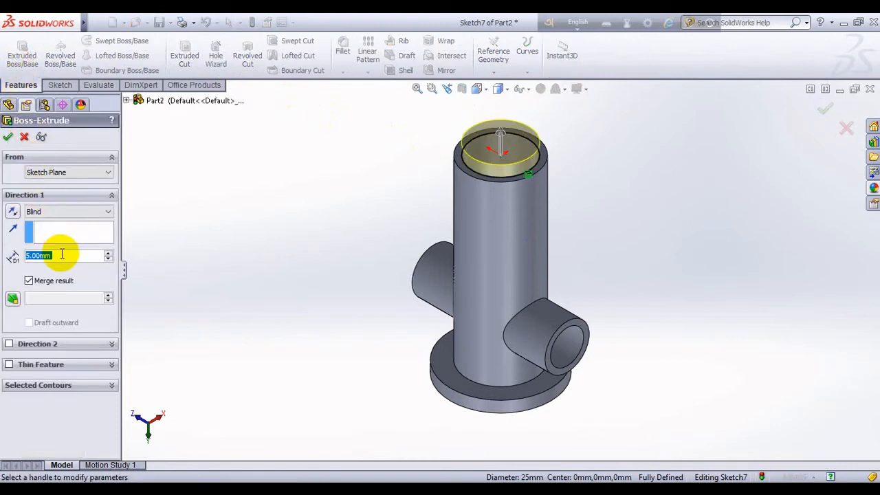
click(10, 364)
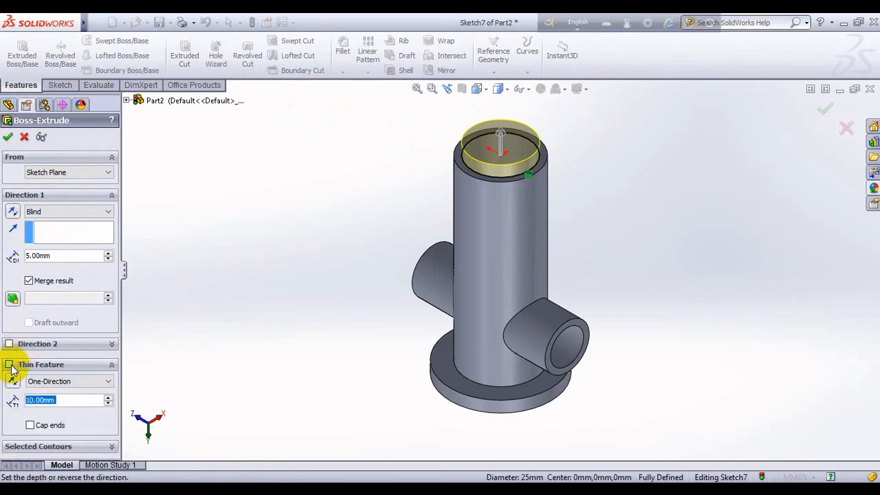
click(8, 140)
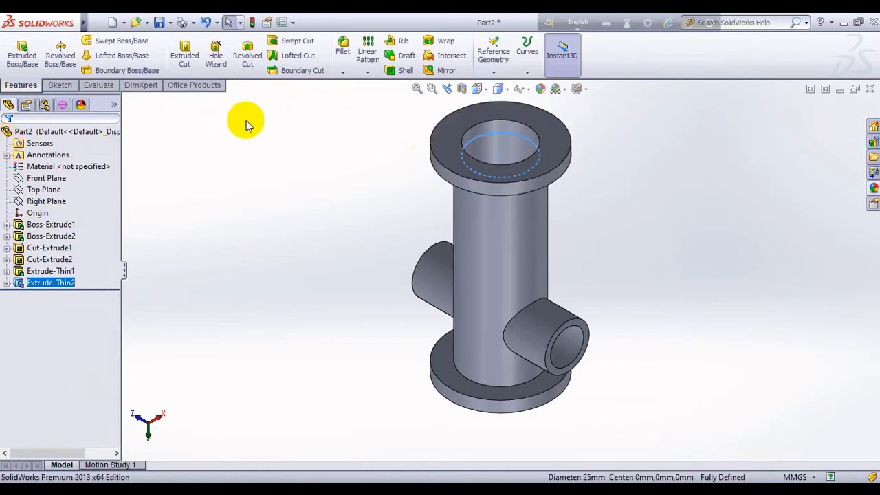
- Start a sketch on the top flange's outer face and draw a circle about 4.5 mm in diameter, about 17 mm vertically above the origin
key(ctrl+7)
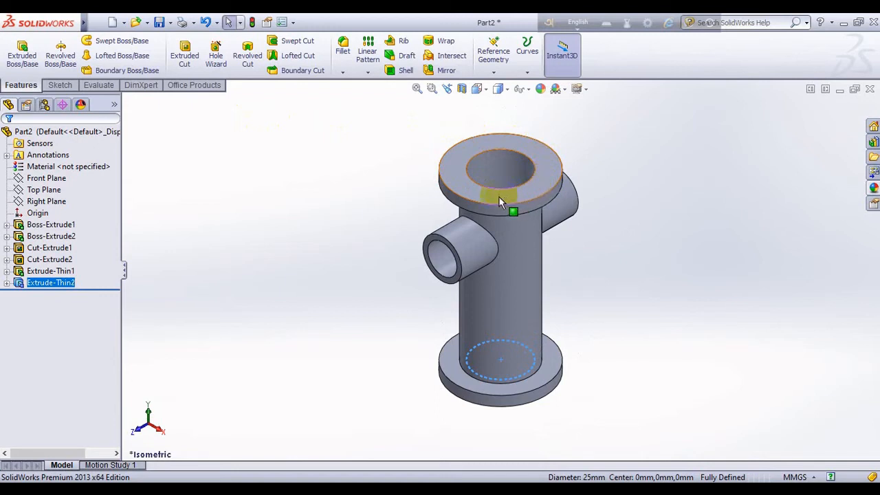
click(454, 167)
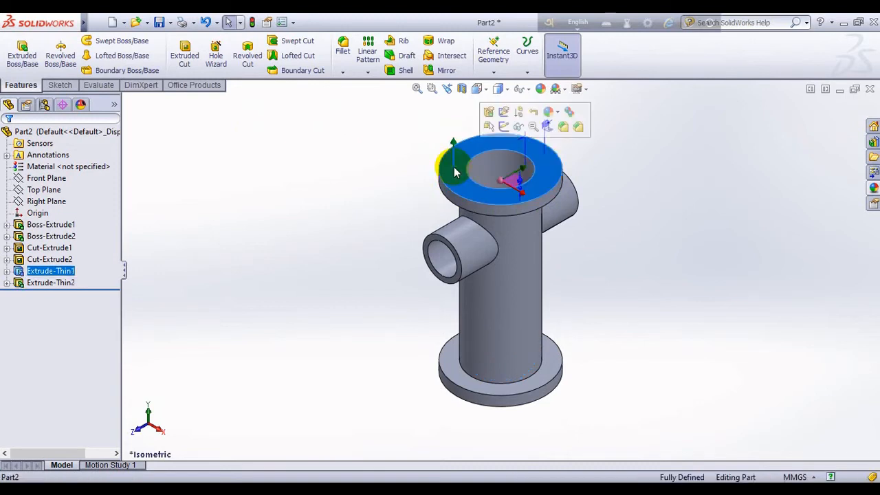
click(502, 128)
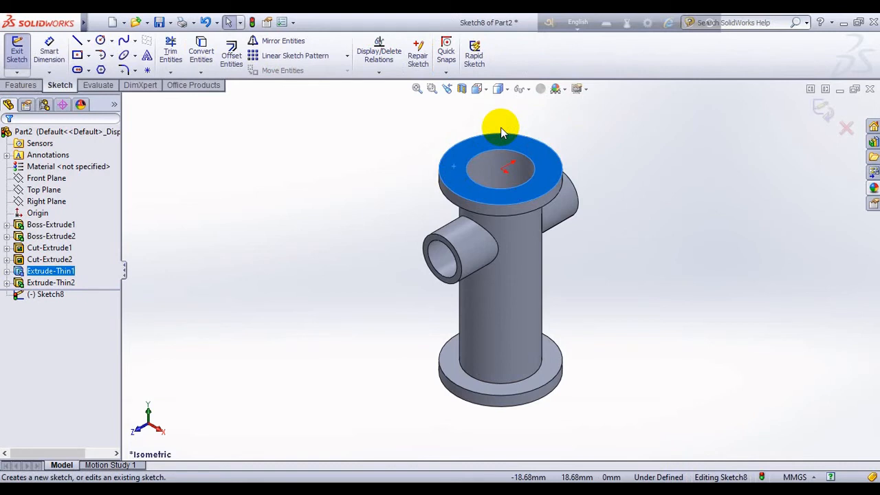
key(ctrl+8)
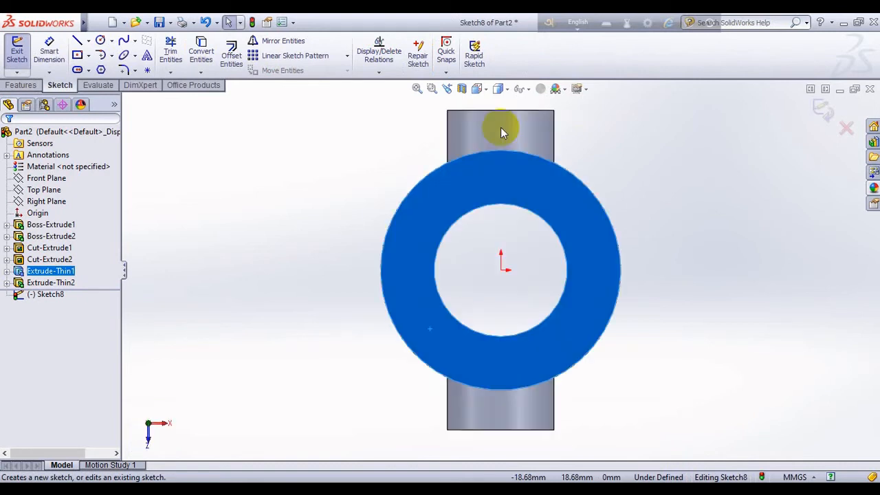
click(101, 42)
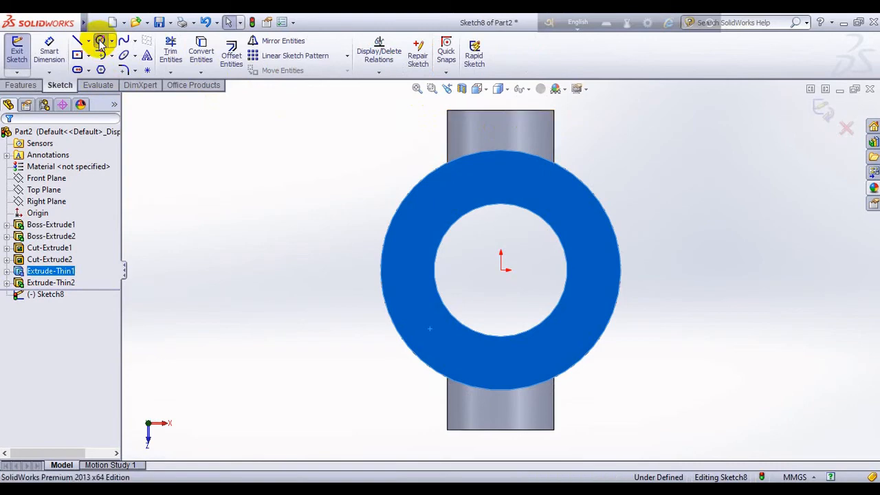
click(500, 179)
click(507, 189)
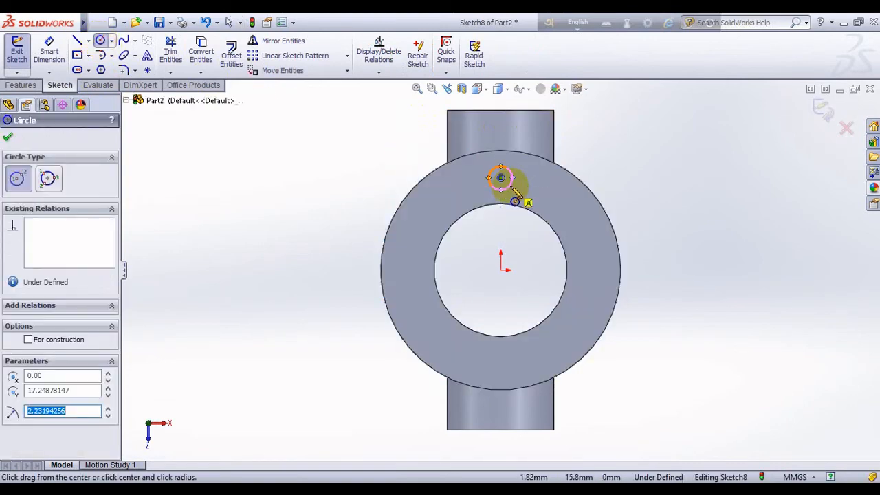
key(Escape)
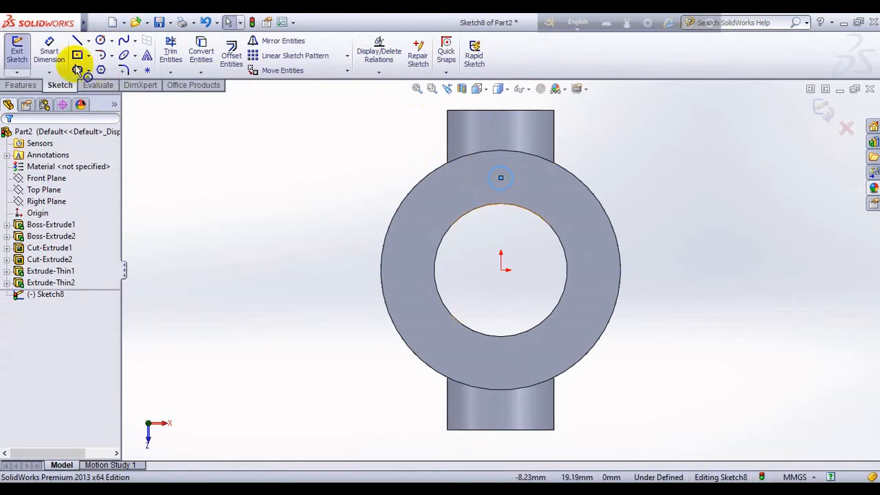
- Dimension the small circle on the top flange to a diameter of 4 mm
click(51, 58)
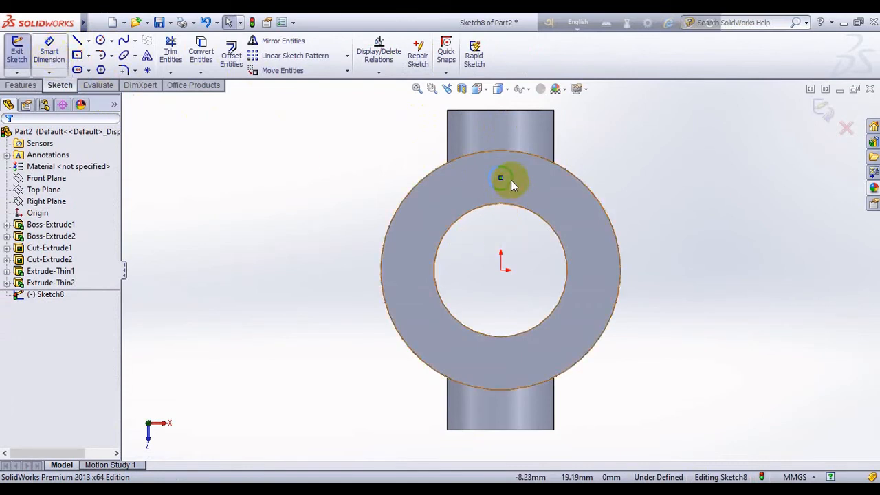
key(Escape)
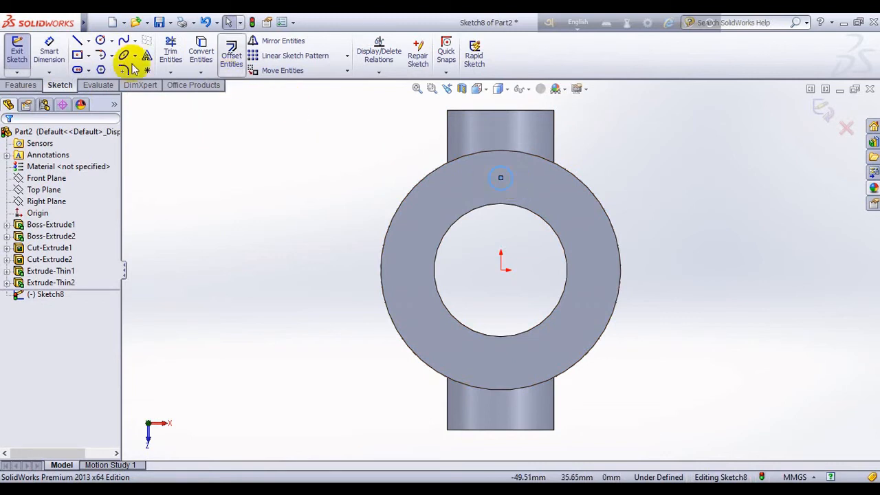
click(49, 53)
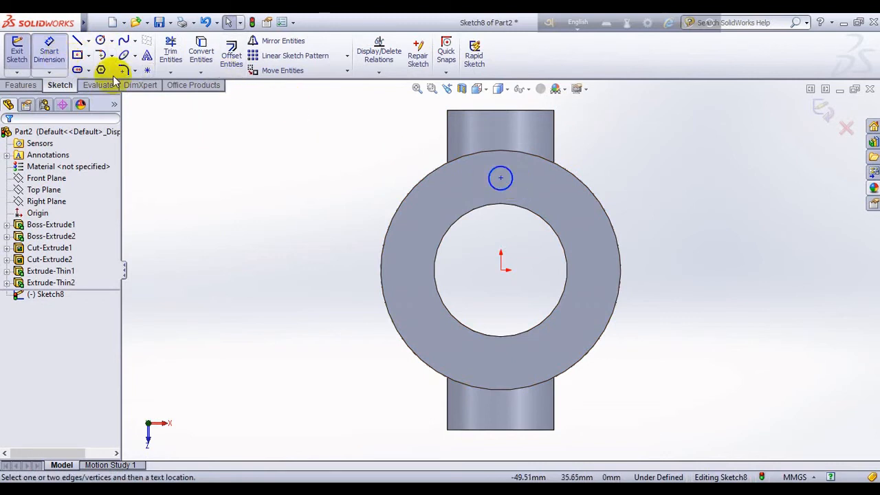
click(519, 180)
click(528, 180)
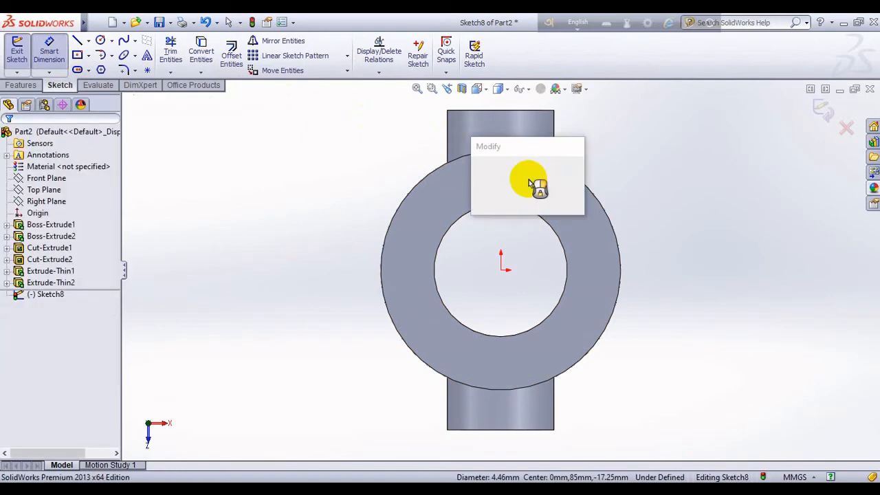
text(4)
key(Return)
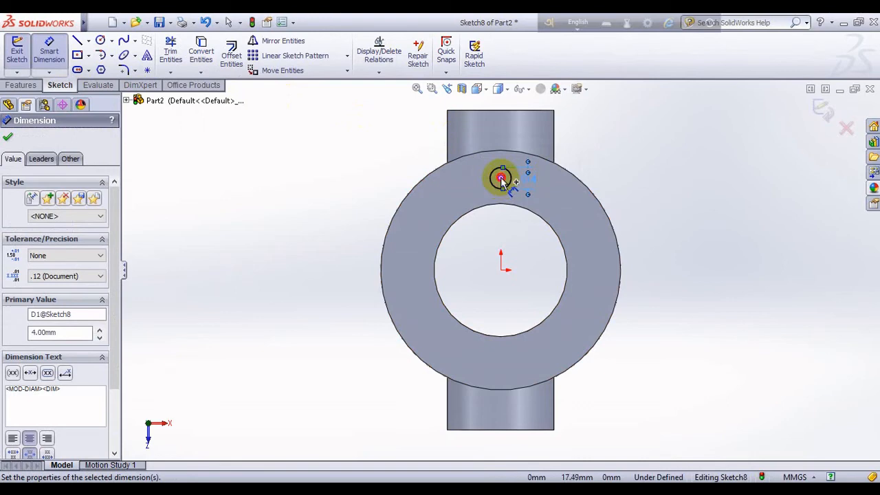
- Dimension the vertical distance from the small circle's centre to the origin as 18 mm
click(501, 178)
click(502, 270)
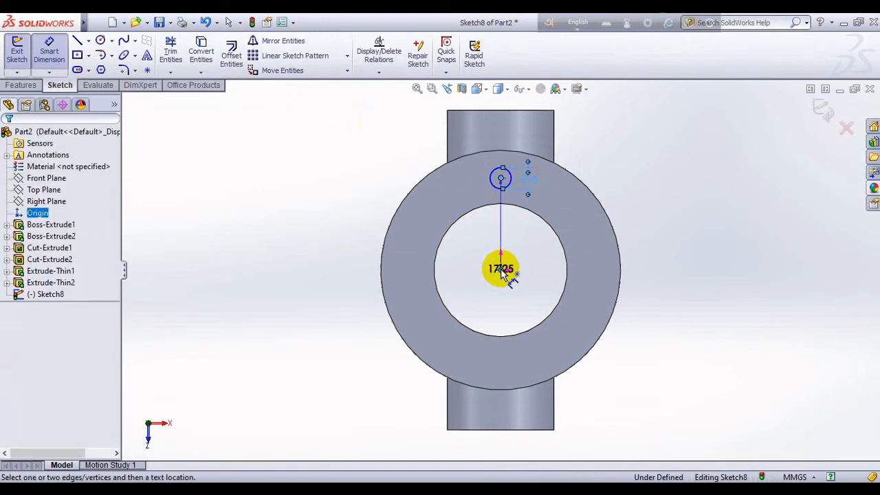
click(319, 277)
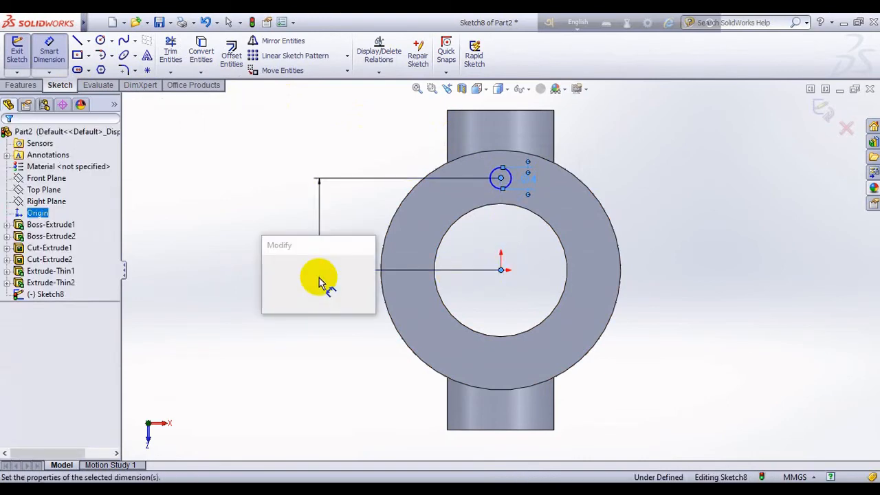
text(18)
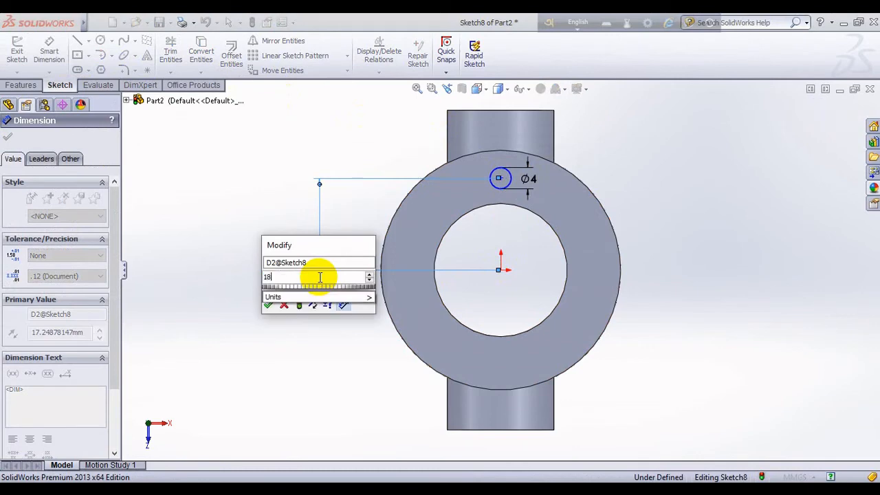
key(Return)
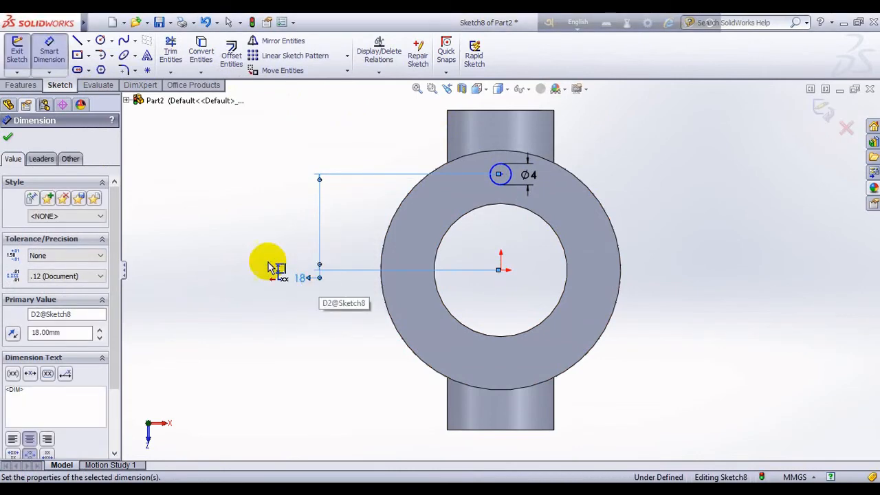
click(9, 136)
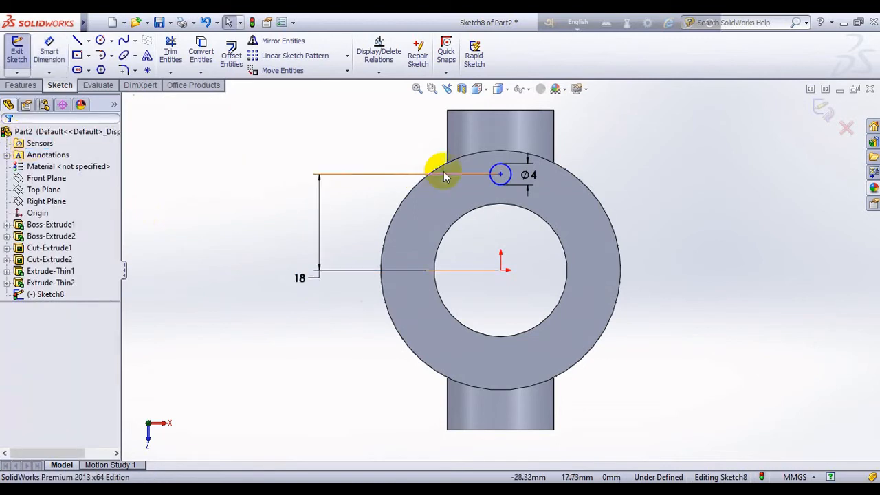
- Create a circular sketch pattern of the 4 mm circle around the origin with 10 equally spaced instances over 360 degrees
click(490, 182)
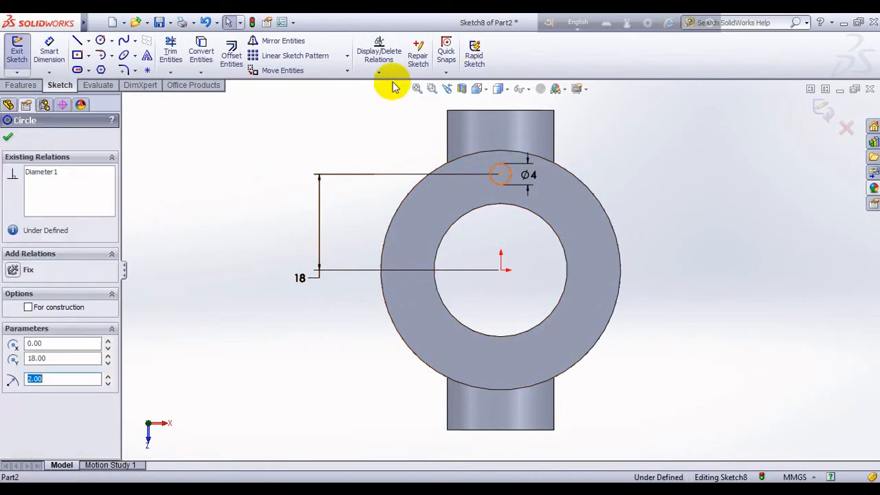
click(347, 55)
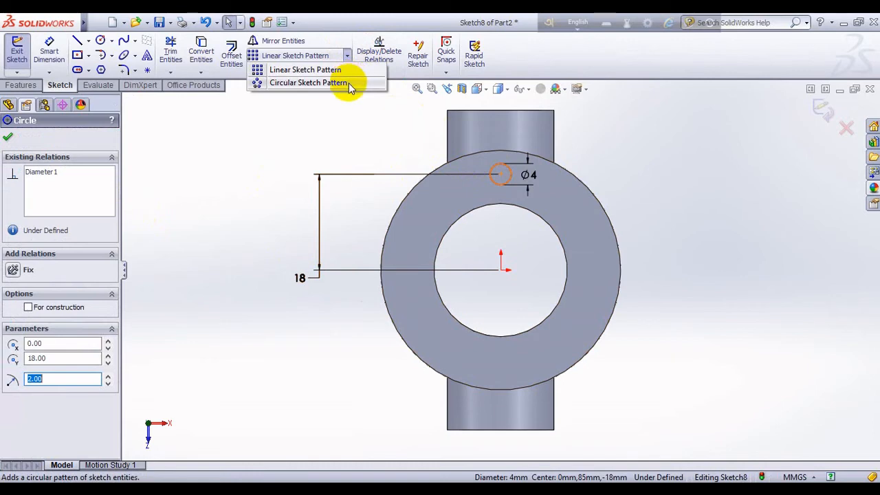
click(349, 83)
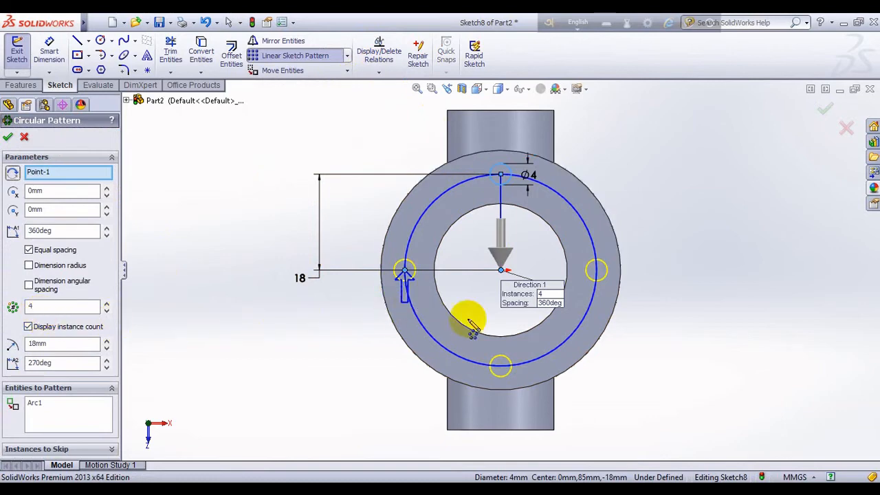
click(34, 306)
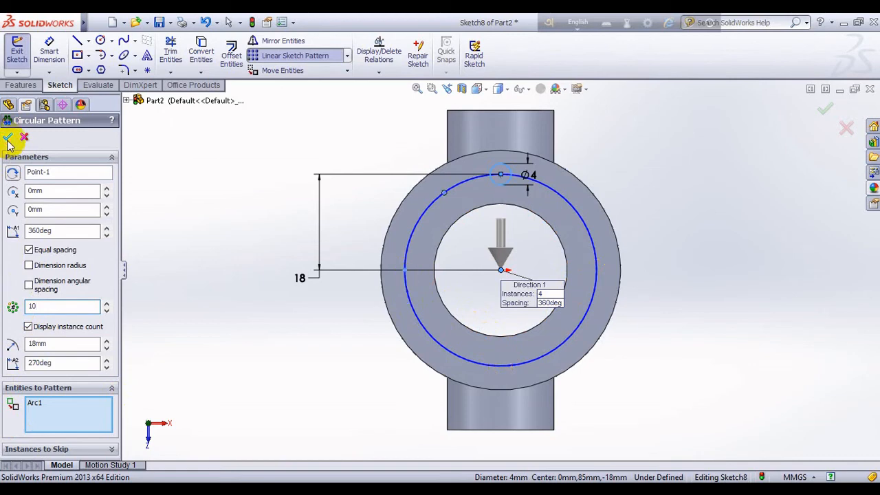
click(8, 142)
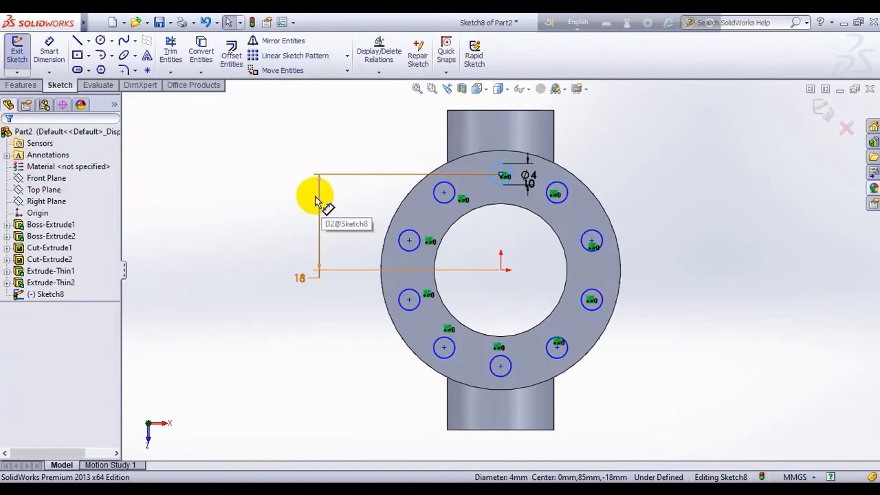
- Cut the patterned circles through the top flange as bolt holes using an Extruded Cut with the Up To Next end condition
click(22, 86)
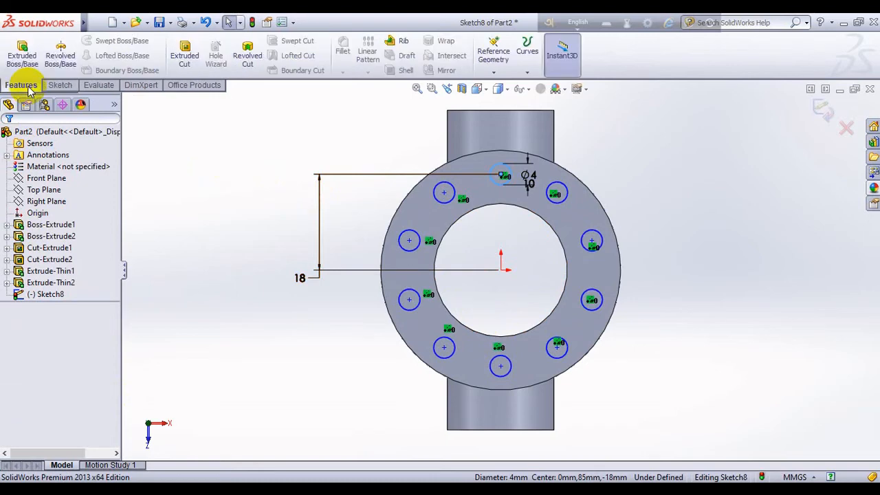
click(177, 61)
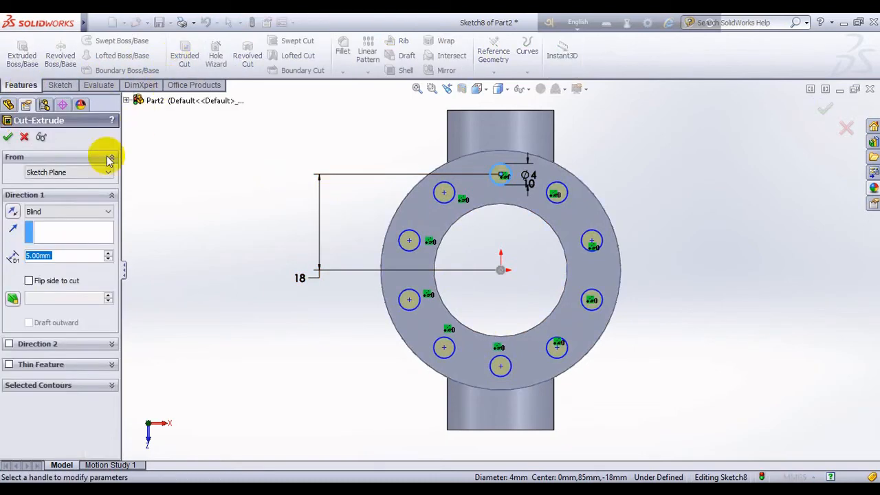
click(68, 211)
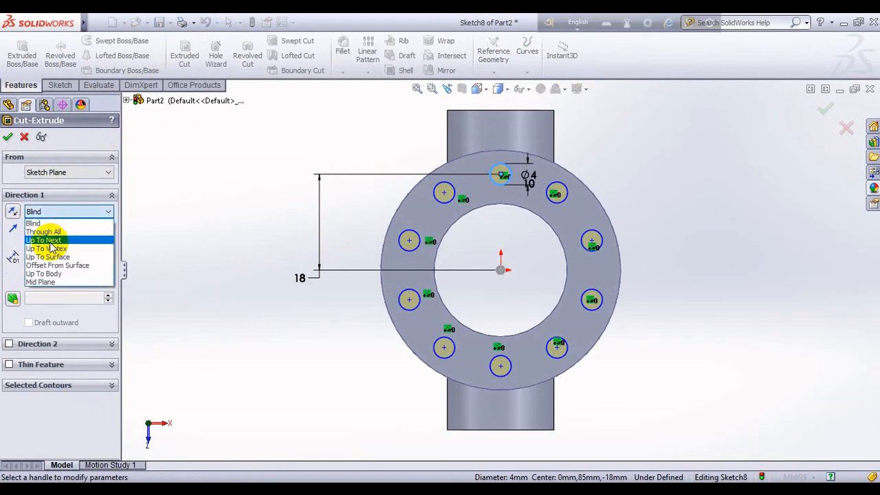
click(50, 241)
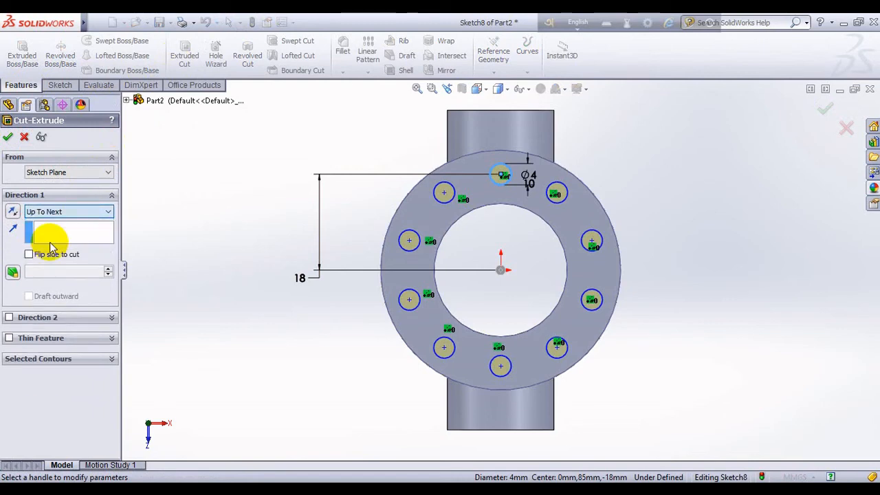
click(9, 138)
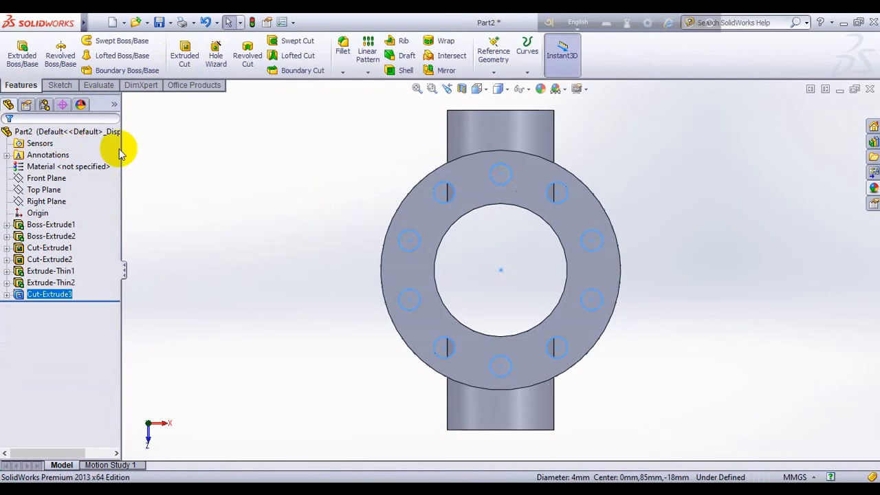
- Start a sketch on the outer face of the bottom flange
key(ctrl+7)
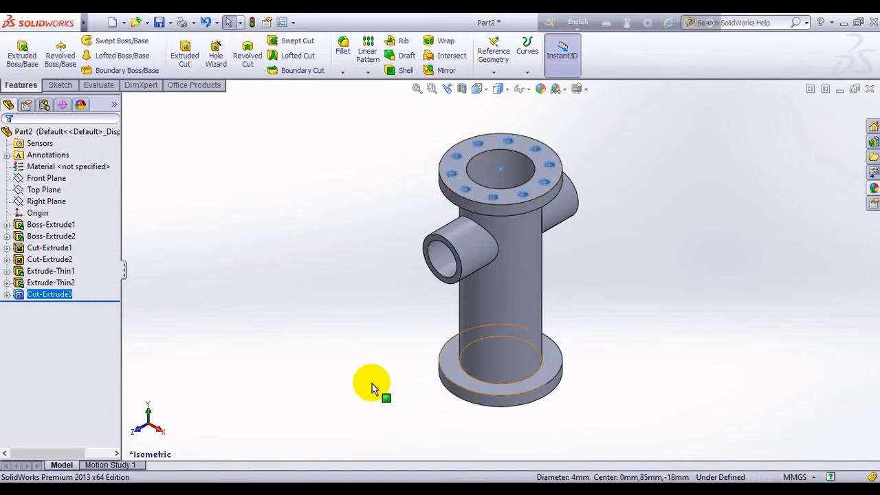
key(Up)
key(Up)
key(Up)
key(Up)
key(Up)
key(Up)
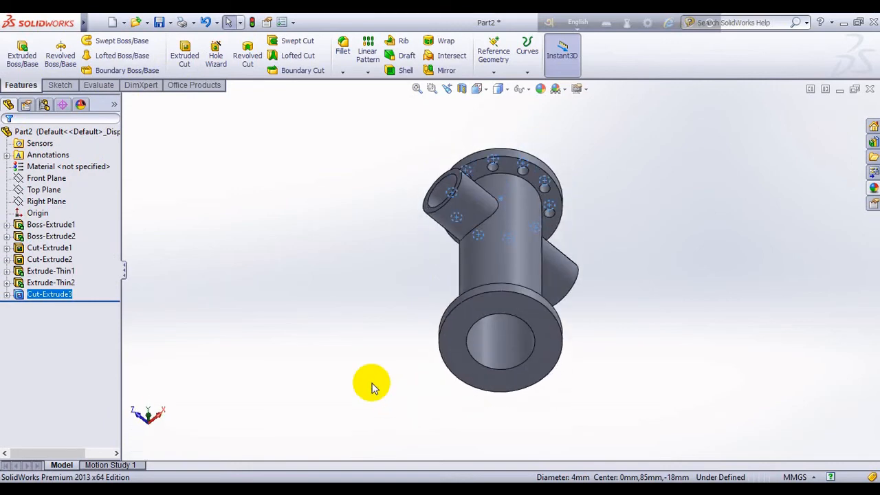
key(Up)
key(Up)
key(Up)
key(Up)
key(Up)
key(Up)
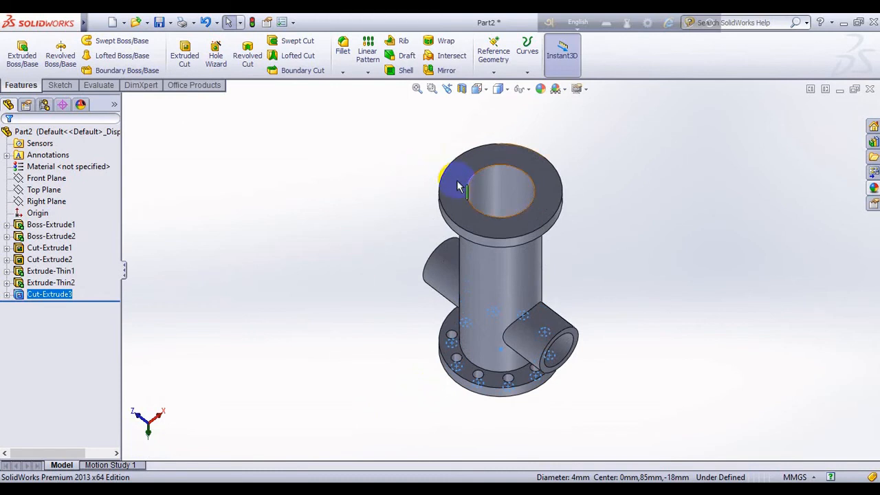
click(459, 186)
click(502, 141)
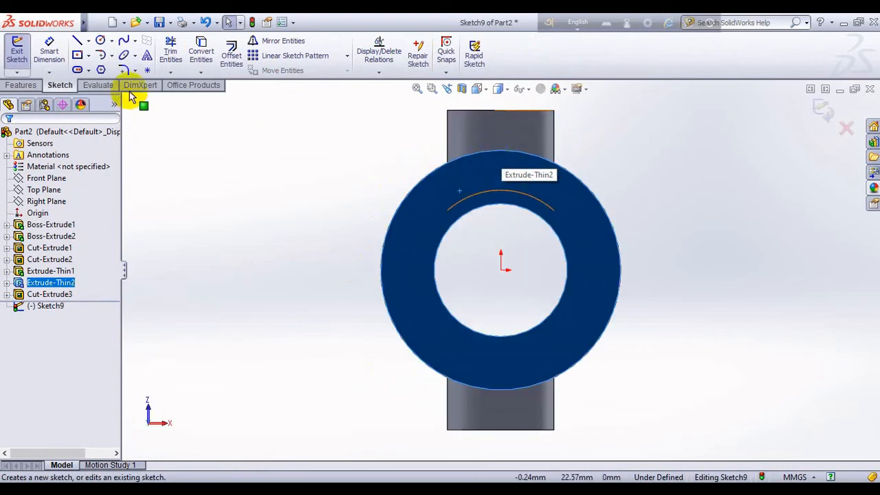
- Draw a circle about 5.4 mm in diameter on the bottom flange face, centred about 17 mm vertically above the origin
click(100, 42)
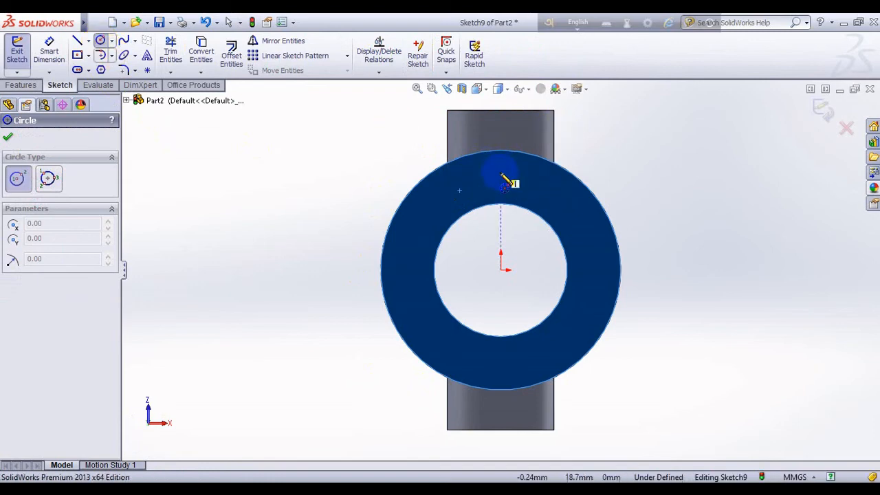
click(500, 180)
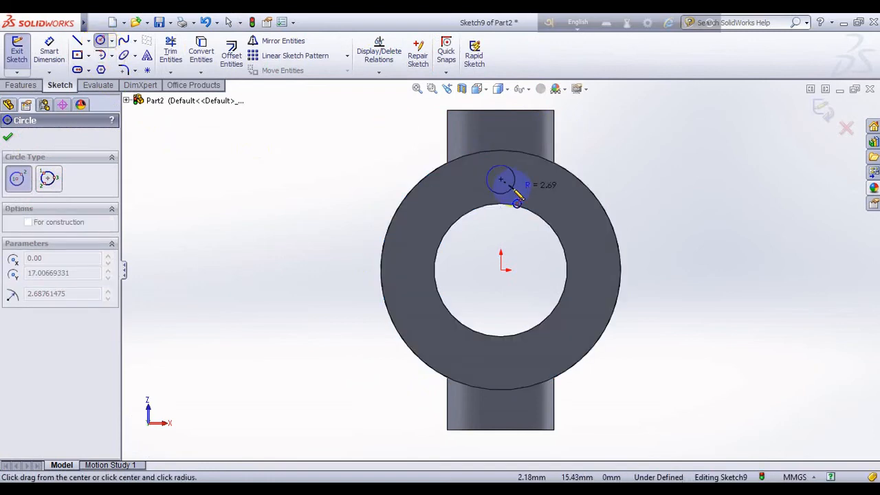
click(511, 191)
key(Escape)
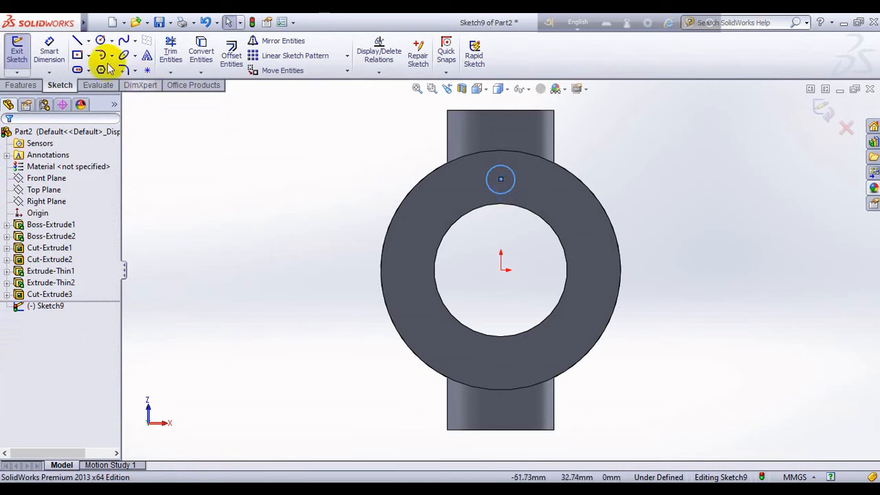
- Dimension the circle on the bottom flange face to a diameter of 4 mm
click(49, 52)
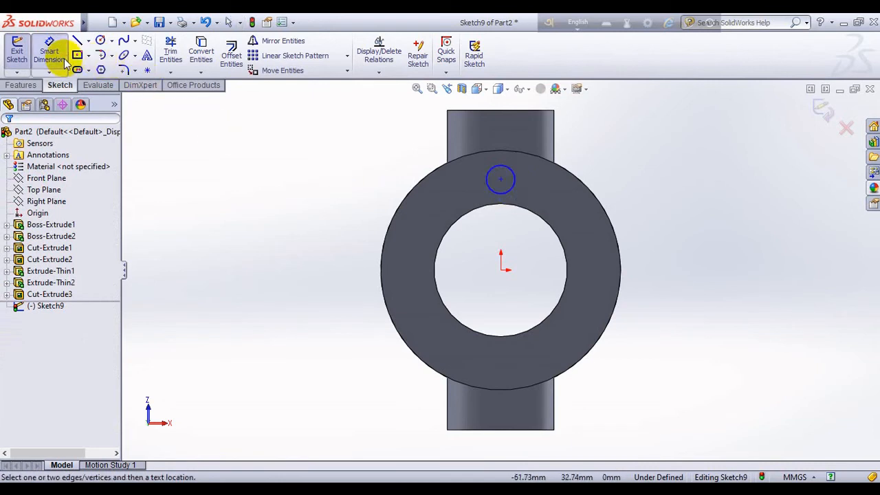
click(514, 180)
click(526, 185)
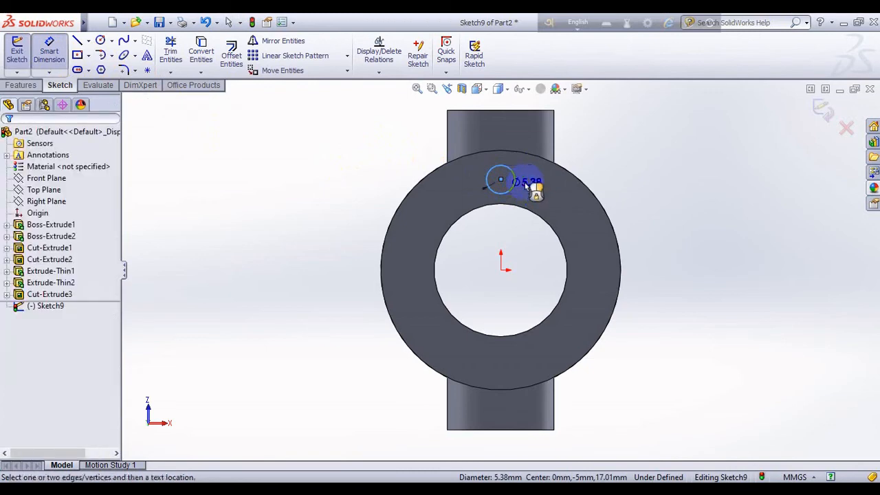
text(4)
key(Return)
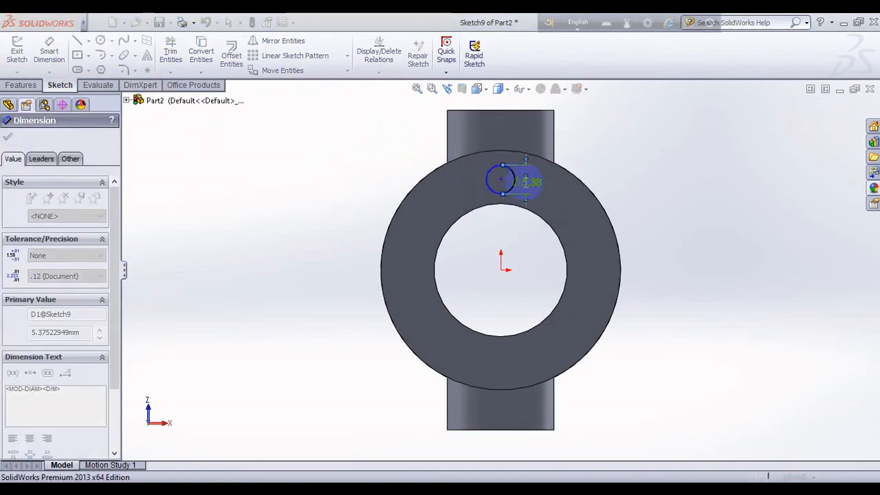
- Set the vertical distance between the circle's centre and the origin to 18 mm
click(500, 179)
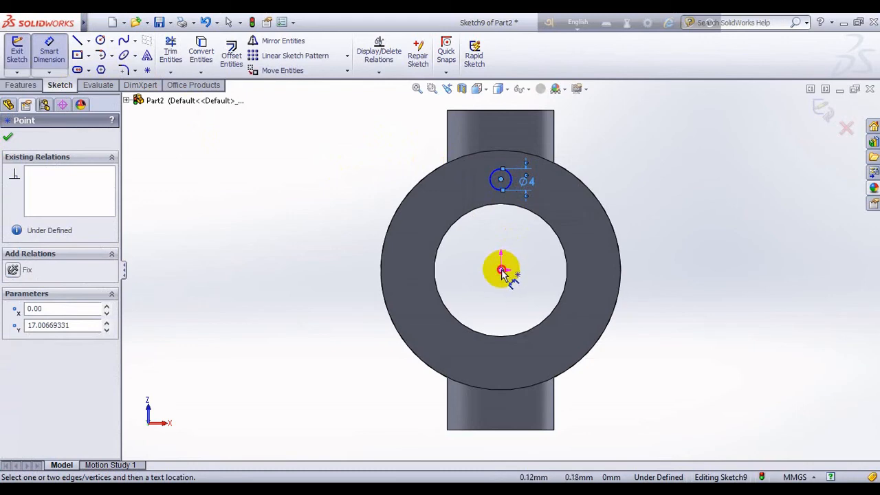
click(501, 269)
click(331, 265)
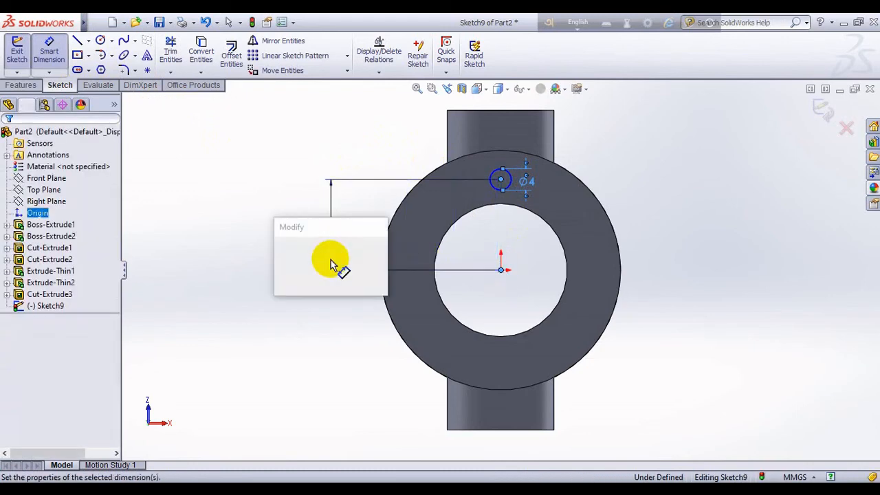
text(18)
key(Return)
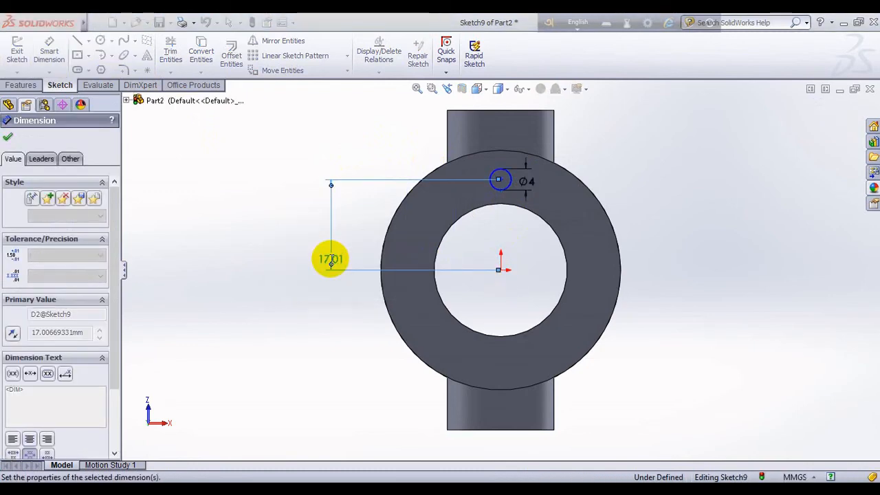
key(Escape)
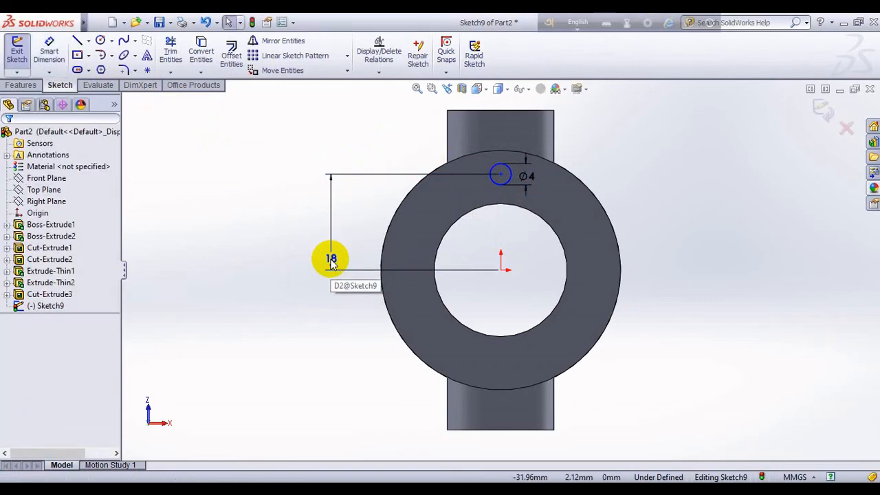
- Create a circular sketch pattern of the 4 mm circle around the origin with 10 equally spaced instances over 360 degrees
click(496, 178)
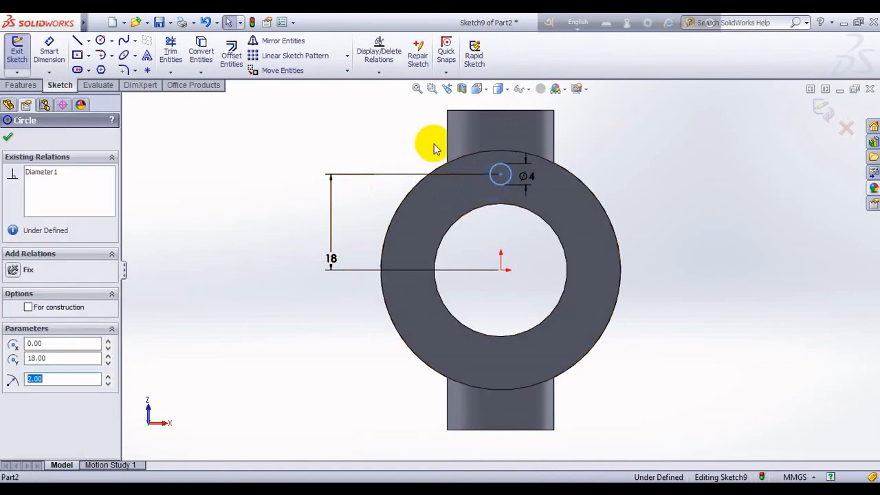
click(347, 55)
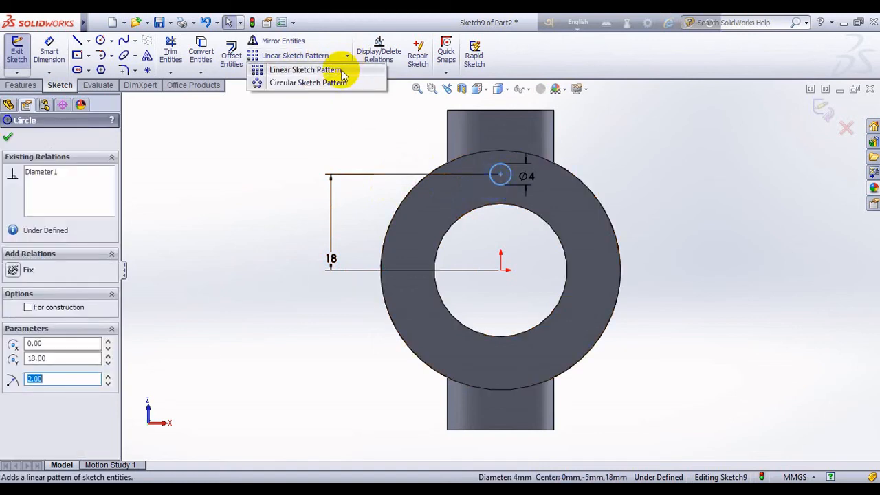
click(339, 83)
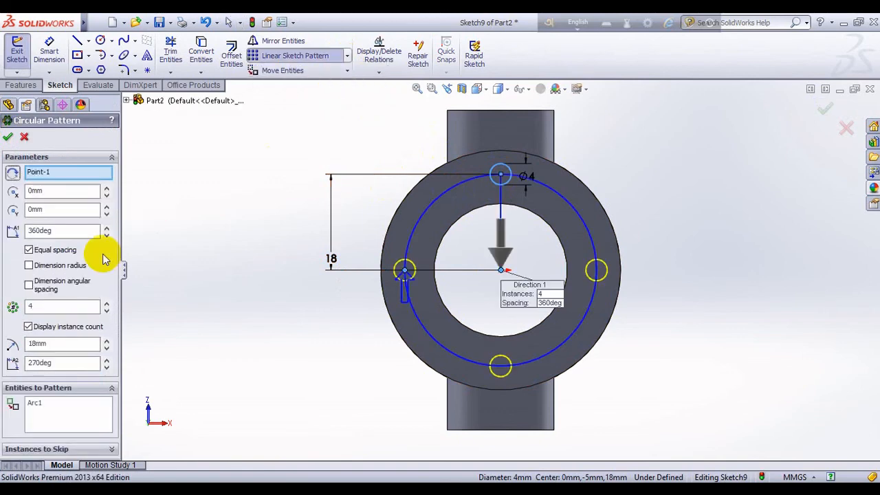
click(58, 307)
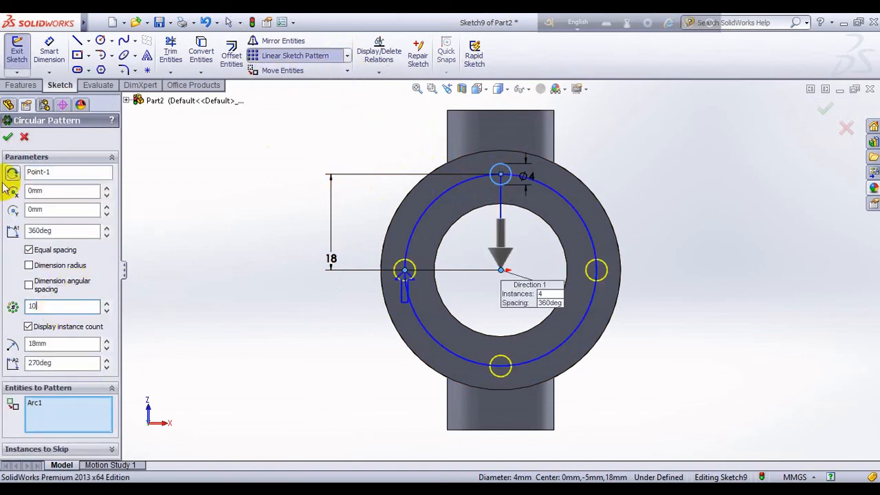
click(8, 139)
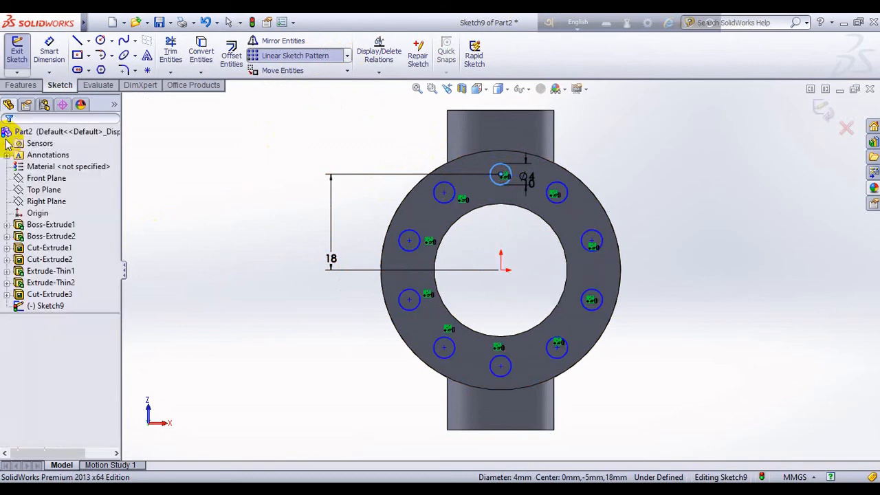
- Cut the patterned circles through the bottom flange using an Extruded Cut with the Up To Next end condition, and show the part in isometric view
click(21, 84)
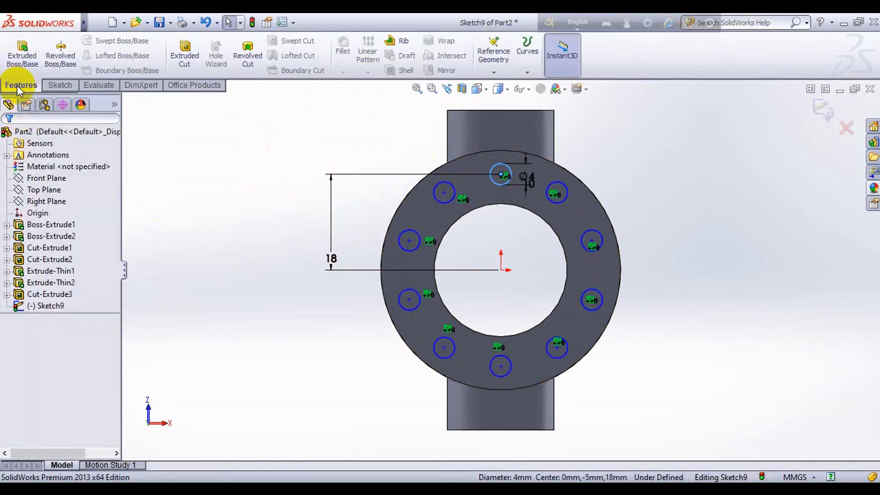
click(183, 59)
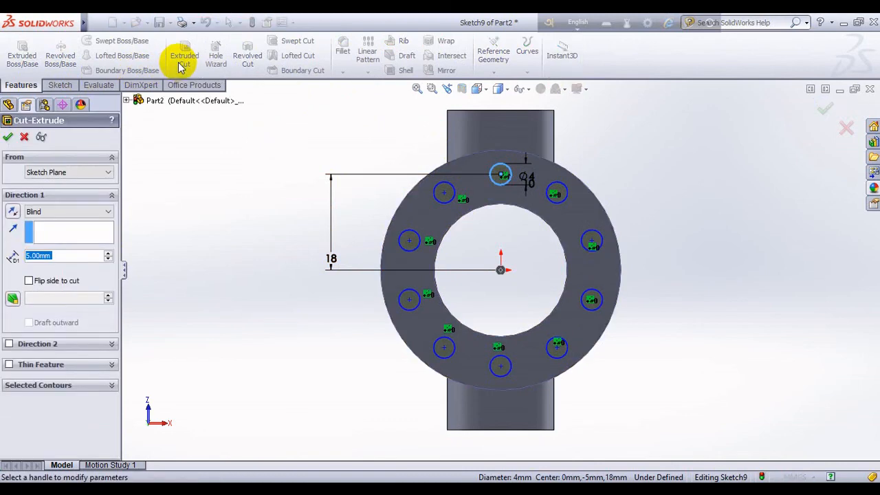
click(59, 212)
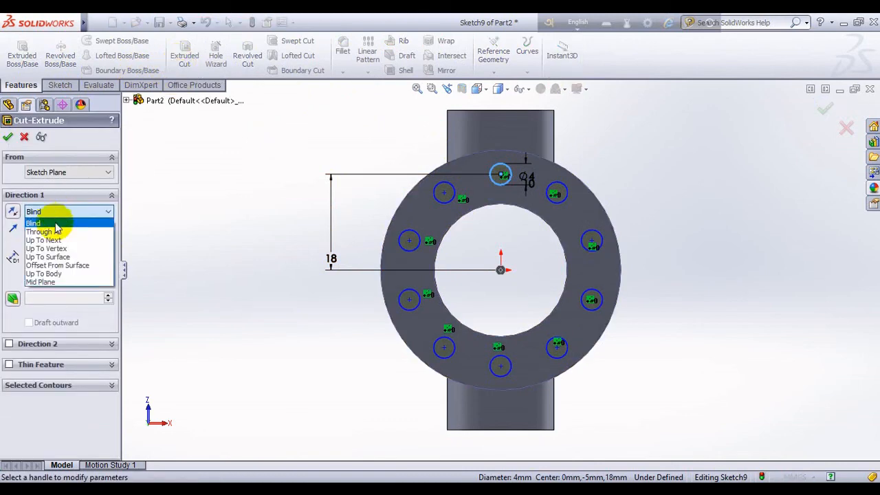
click(55, 241)
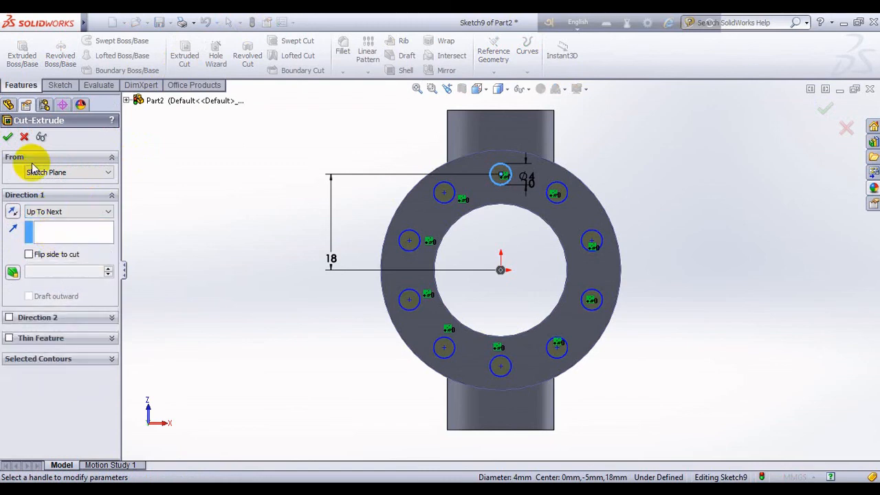
click(8, 136)
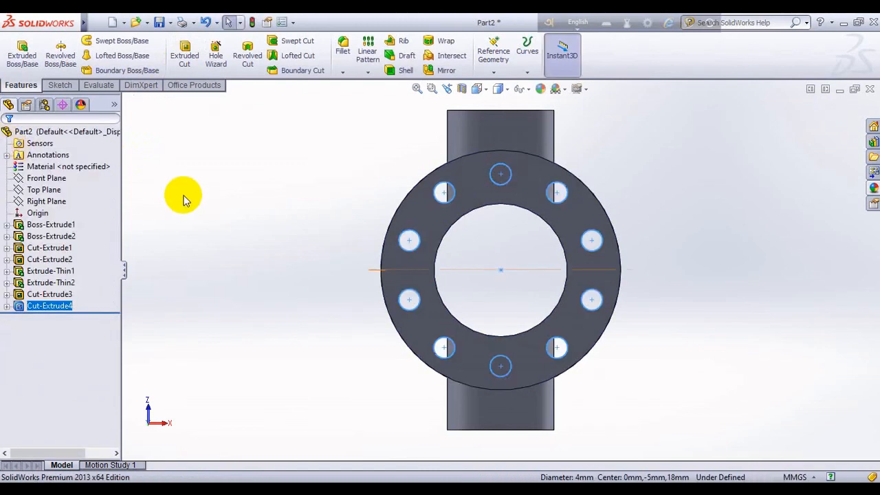
key(ctrl+7)
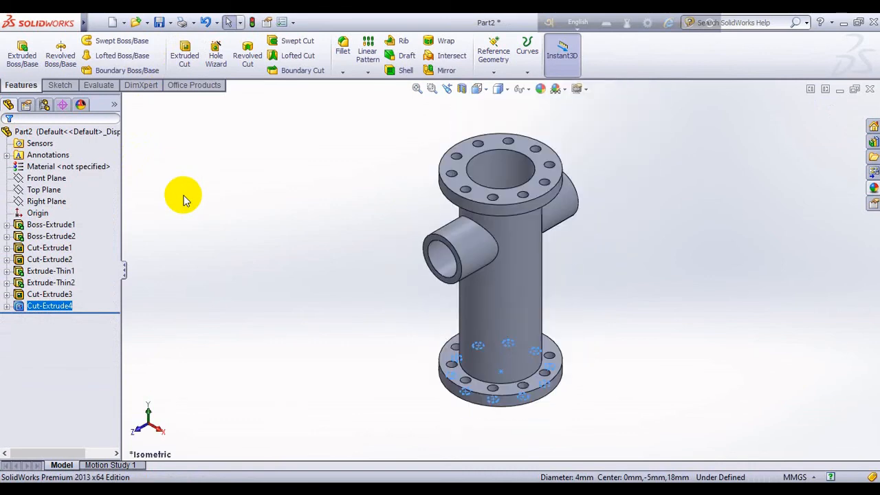
click(184, 197)
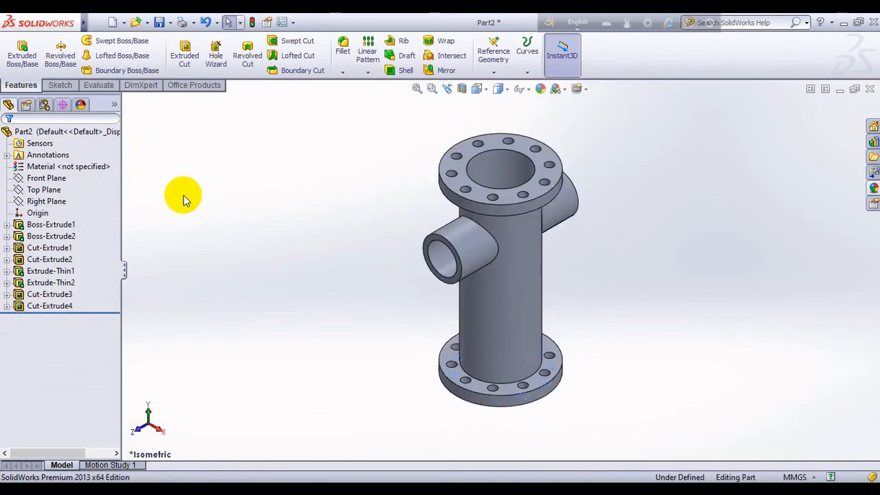
- Apply the polished aluminum appearance from the Metal category to the whole part
click(541, 91)
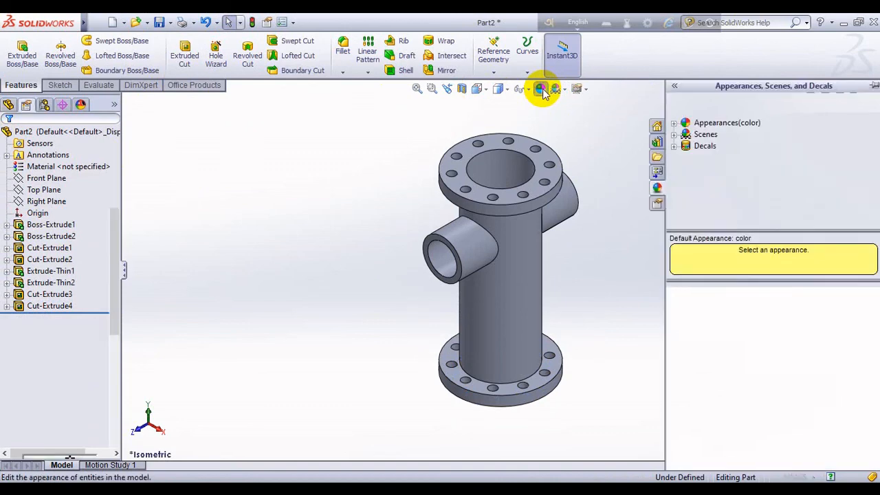
click(673, 123)
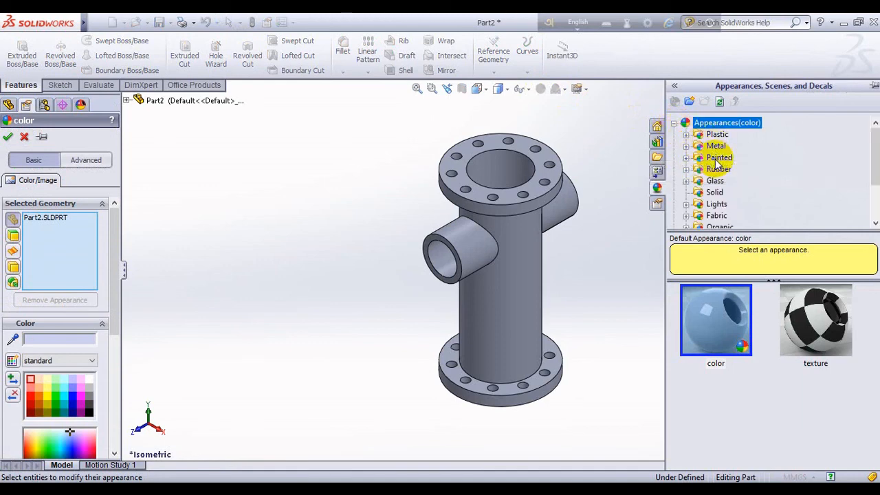
click(685, 146)
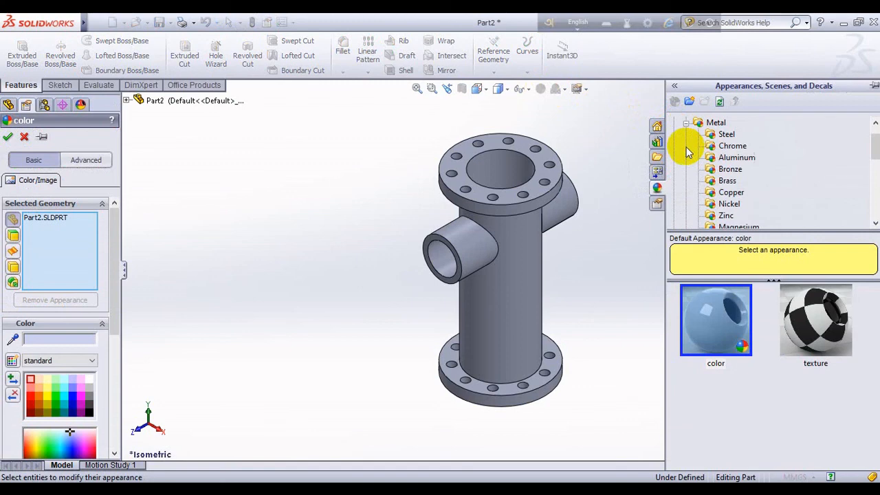
click(723, 159)
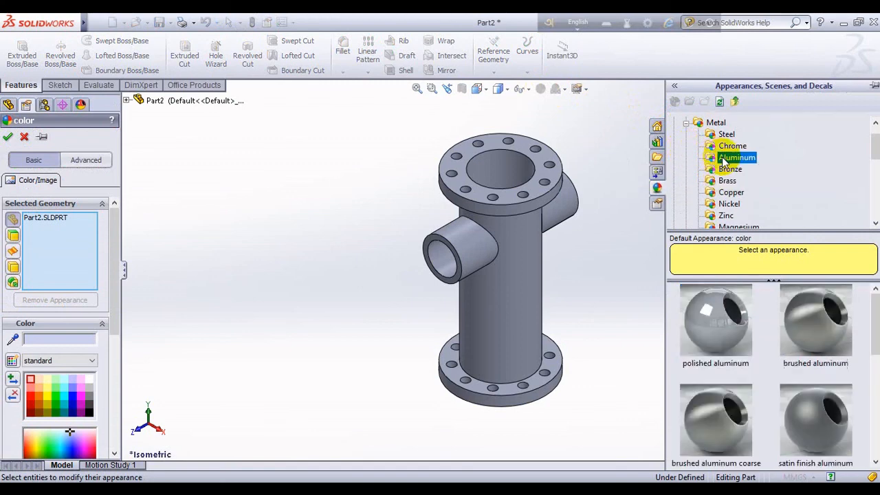
drag(727, 328, 515, 286)
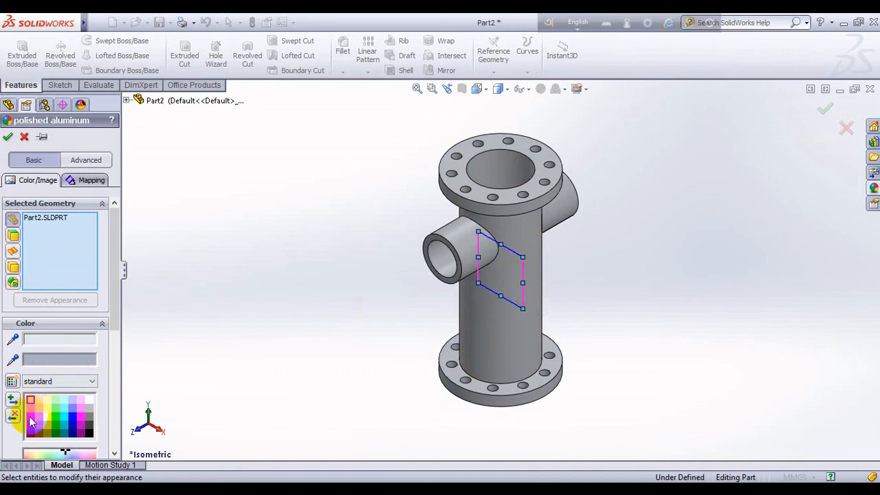
- Change the part's polished aluminum appearance colour to red and accept it
click(30, 418)
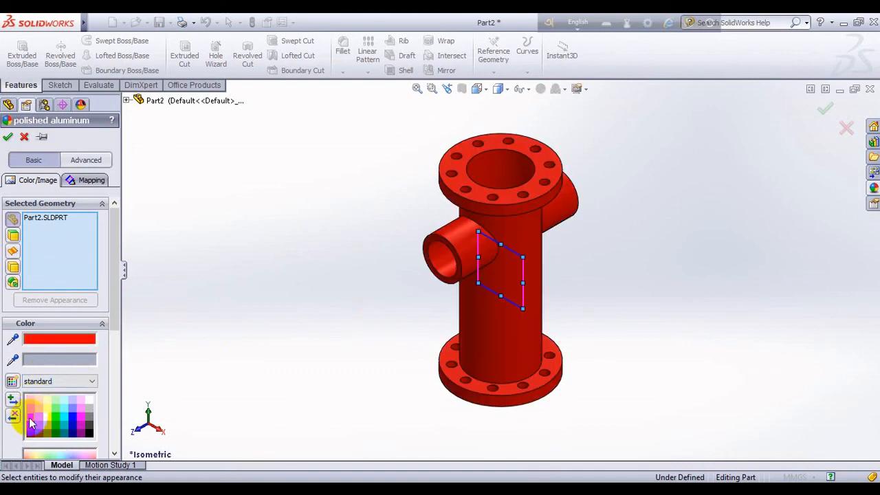
click(8, 136)
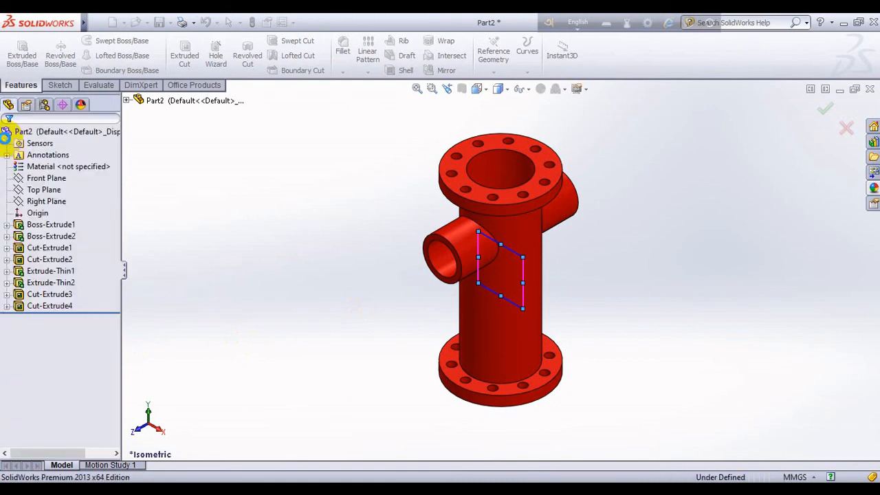